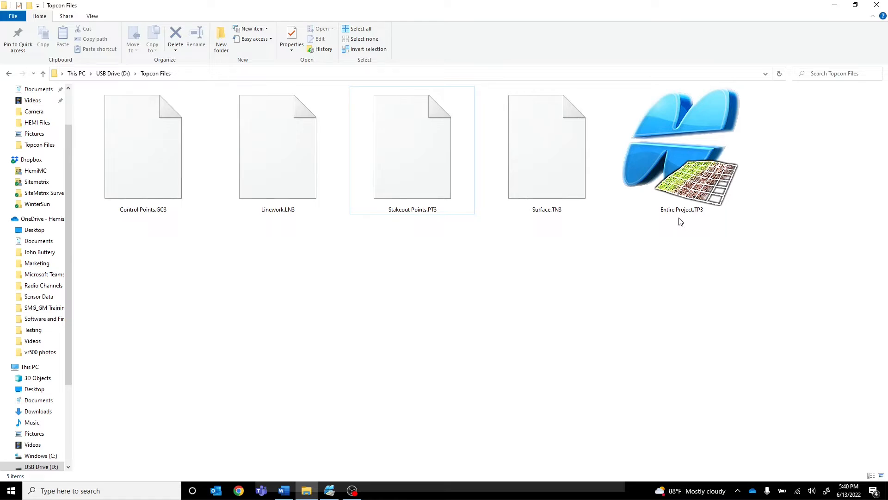
- Switch to 3D Office and open Entire Project.TP3 from the Topcon Files folder on the USB drive
key(alt+Tab)
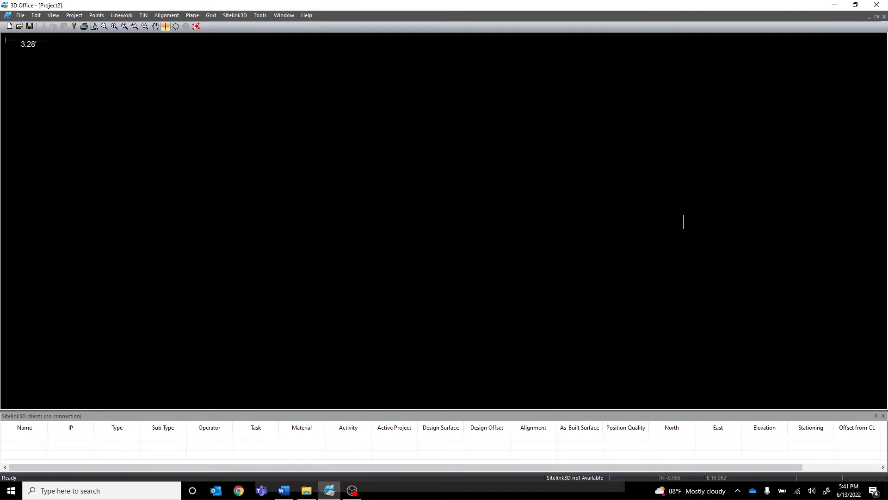
click(18, 16)
click(33, 36)
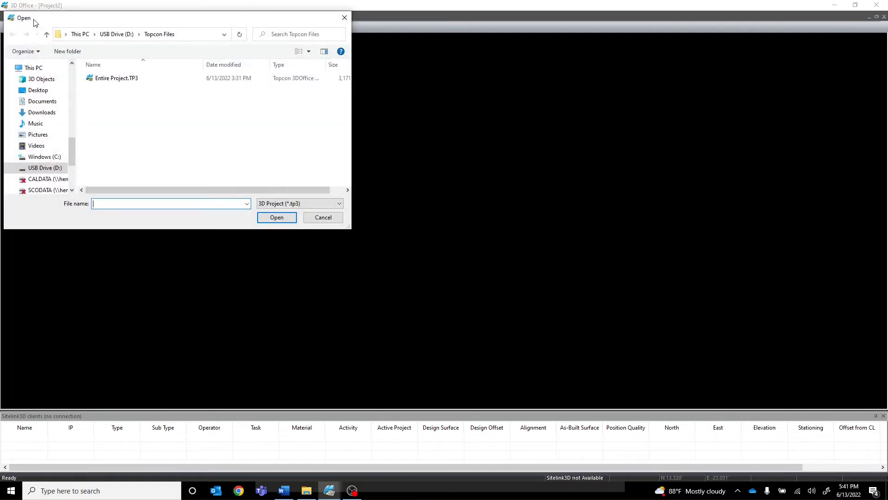
click(49, 168)
click(91, 90)
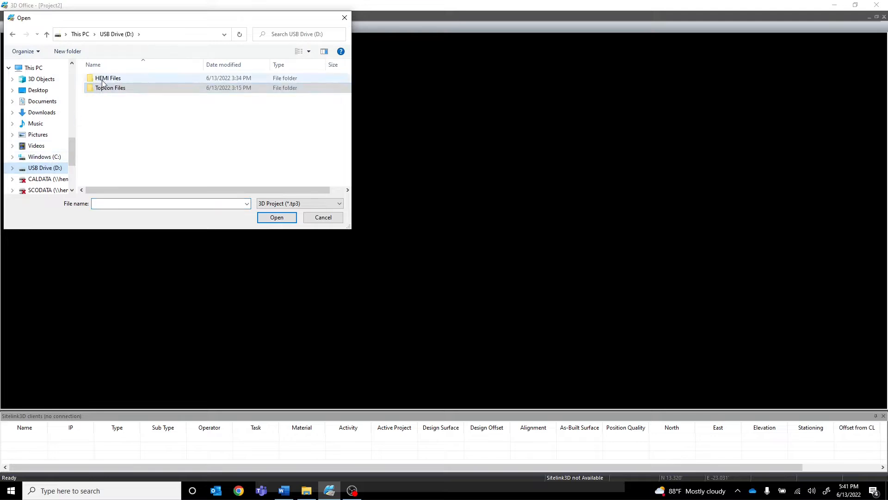
double_click(90, 89)
click(111, 78)
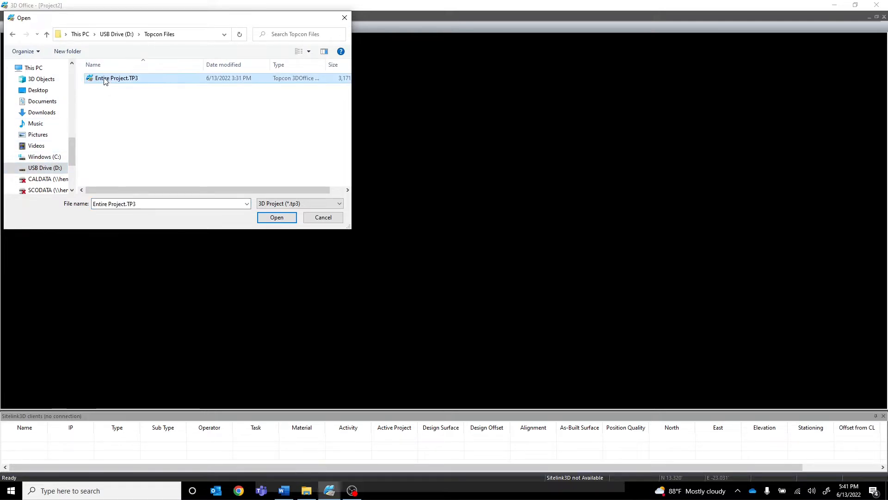
click(277, 217)
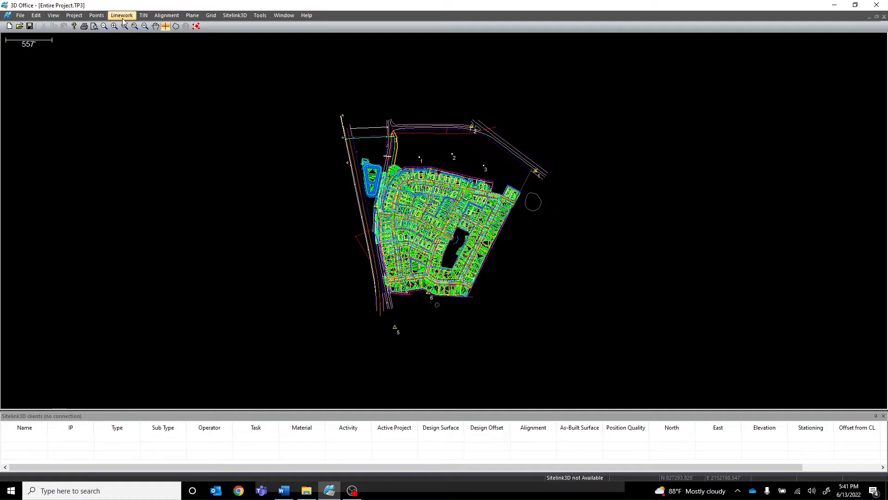
- Start exporting the control points to a text file and create a custom format named PNEZLLH with file extension CSV
click(75, 16)
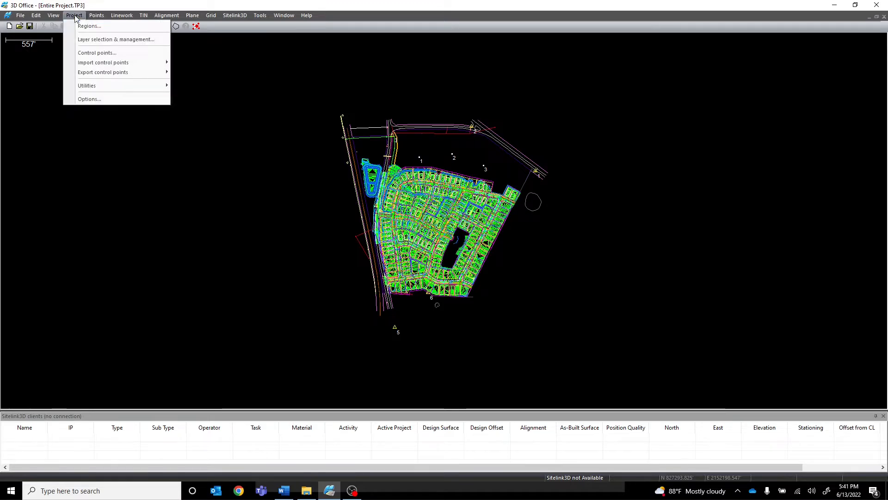
mouse_move(96, 75)
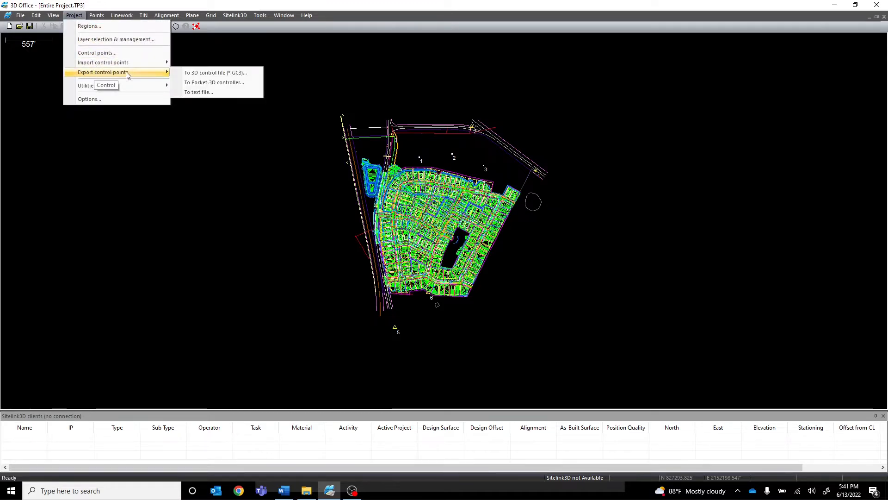
click(194, 92)
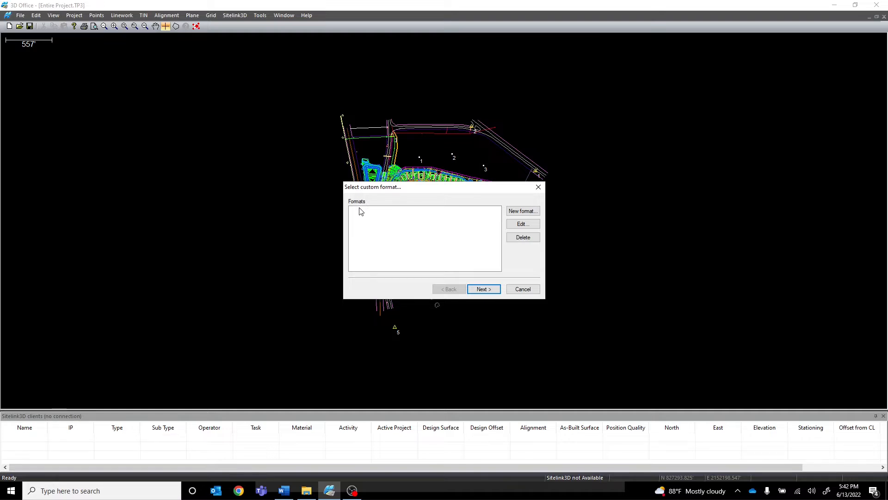
click(513, 211)
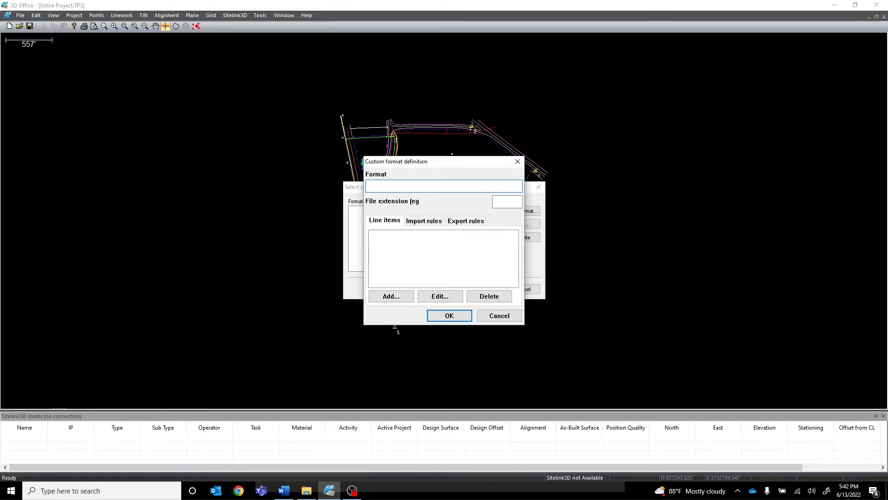
text(PNEZLLH)
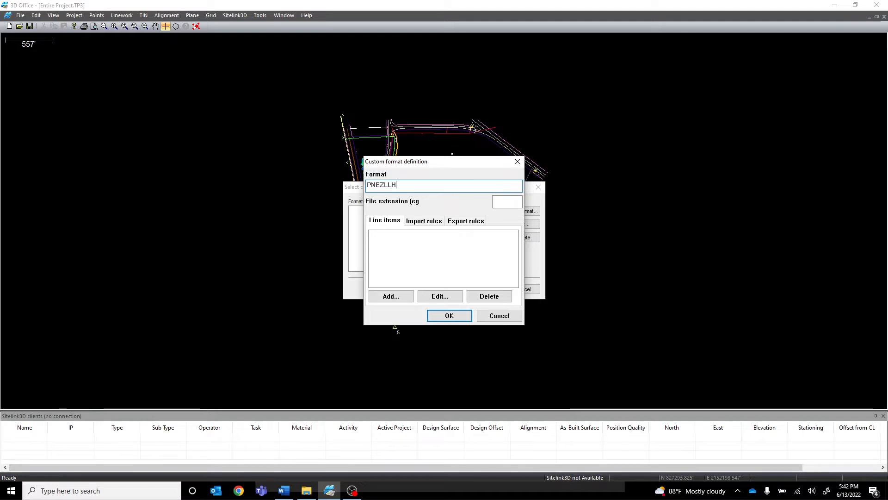
click(508, 200)
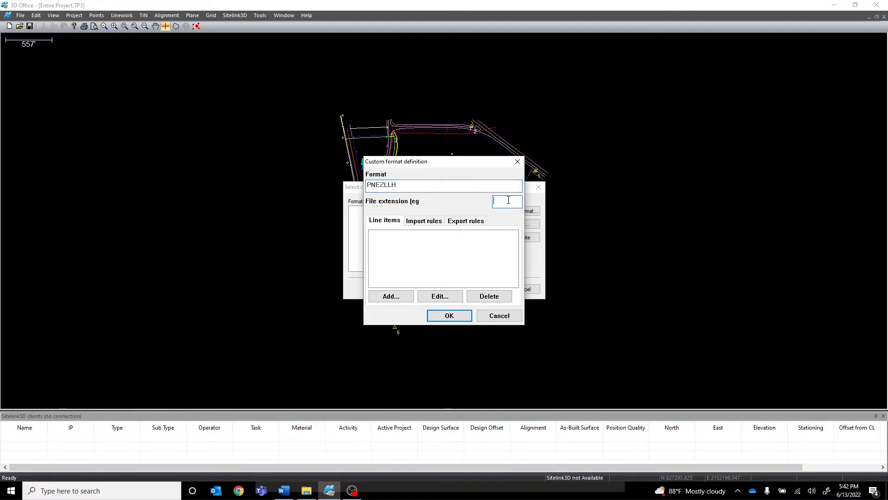
text(CSV)
- Add Point name and Point northing as the first two line items of the PNEZLLH format
click(390, 296)
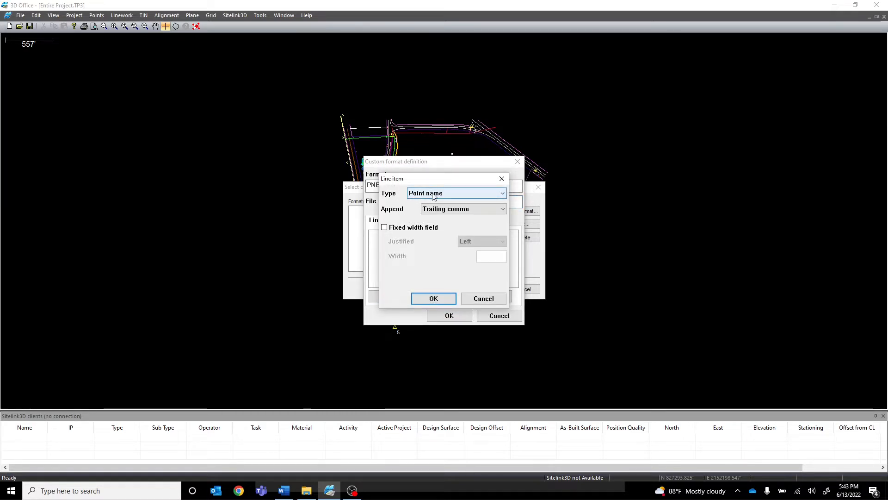
click(433, 299)
click(403, 297)
click(464, 194)
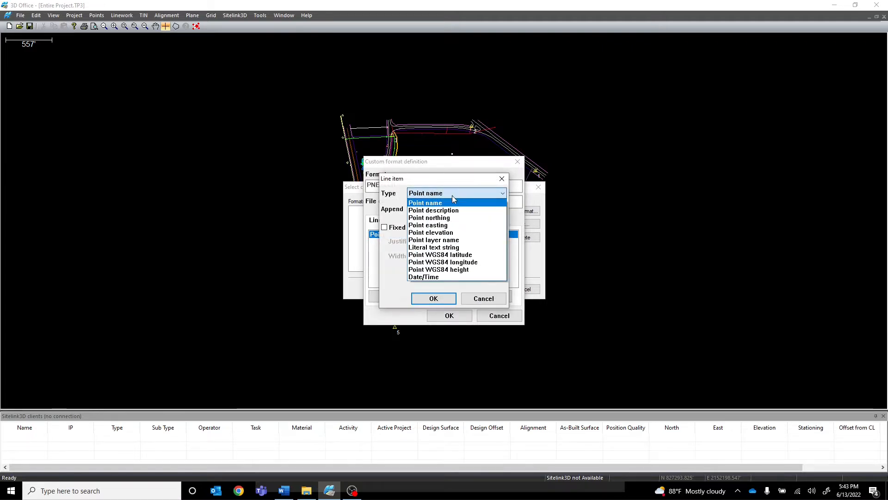
click(443, 218)
click(434, 299)
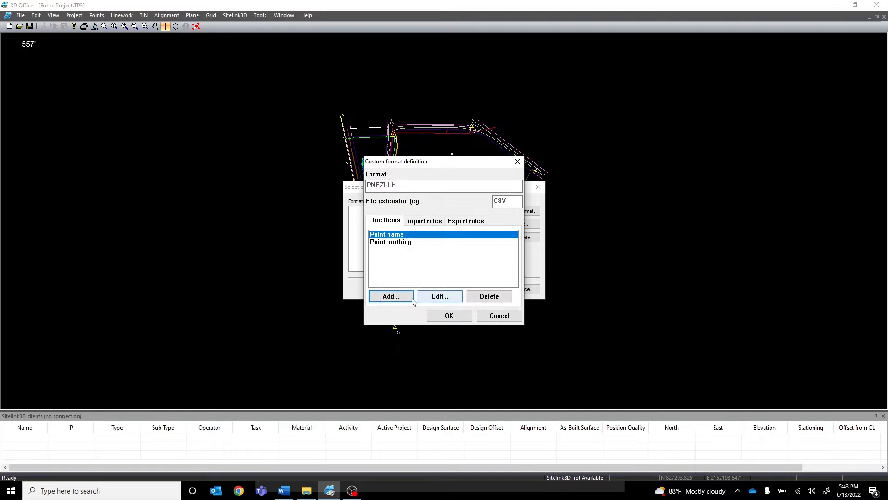
- Add Point easting and Point elevation line items to the PNEZLLH format
click(401, 297)
click(440, 194)
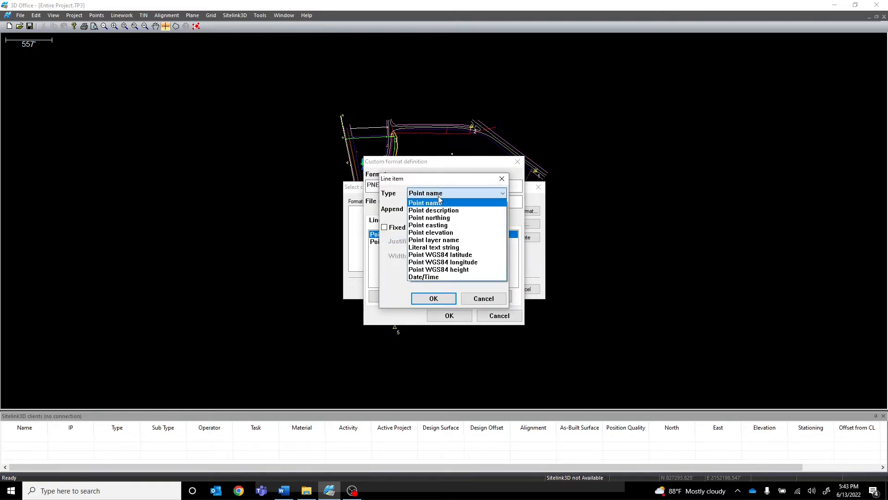
click(440, 225)
click(427, 301)
click(400, 297)
click(437, 194)
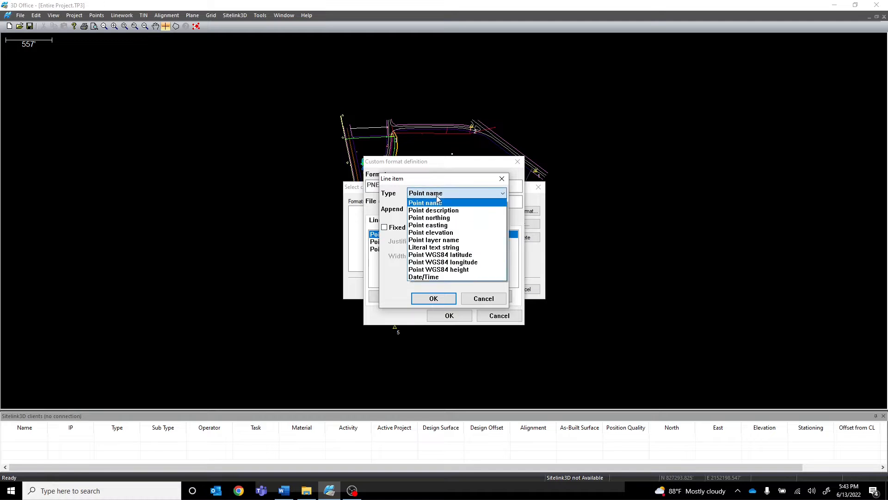
click(437, 233)
click(434, 299)
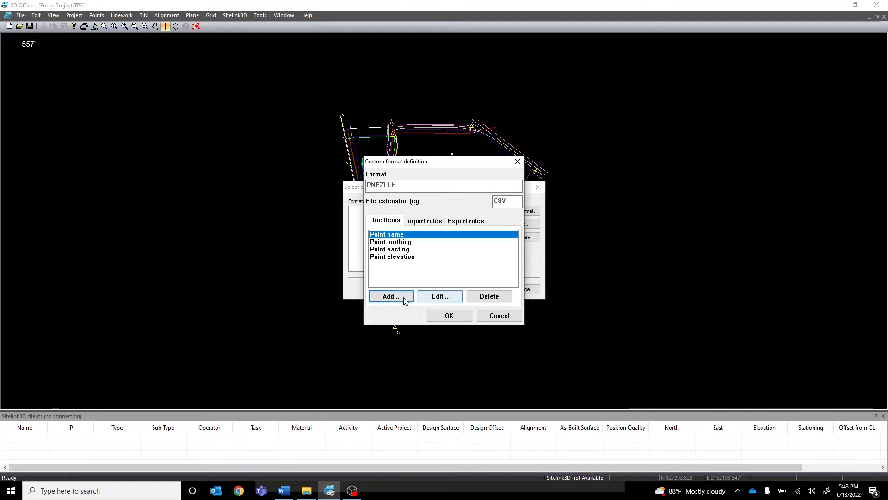
- Add Point WGS84 latitude and Point WGS84 longitude line items to the PNEZLLH format
click(398, 297)
click(440, 197)
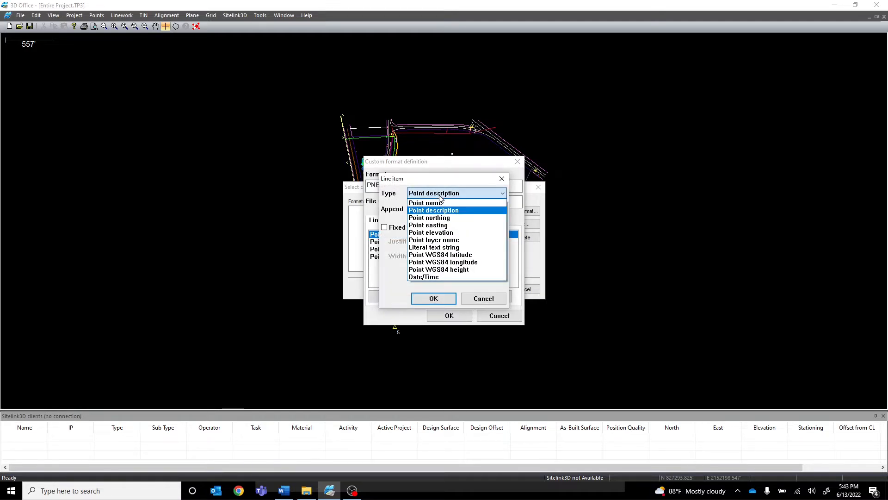
click(457, 255)
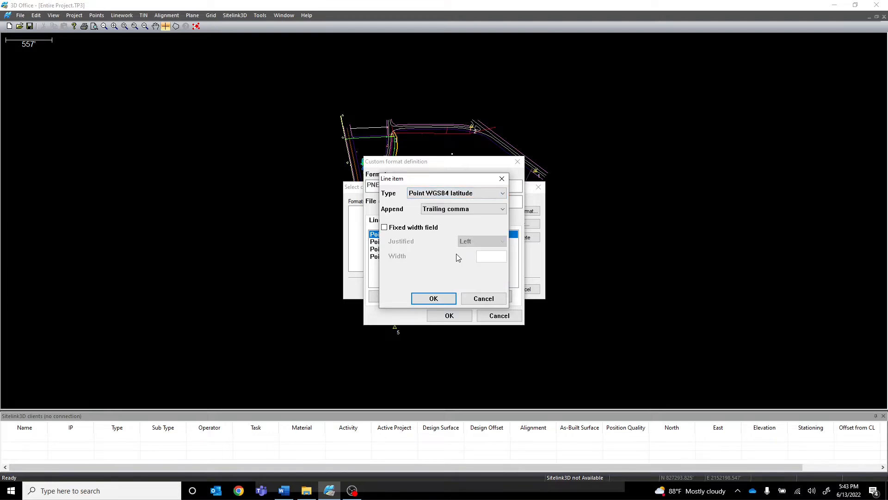
click(437, 300)
click(390, 299)
click(438, 197)
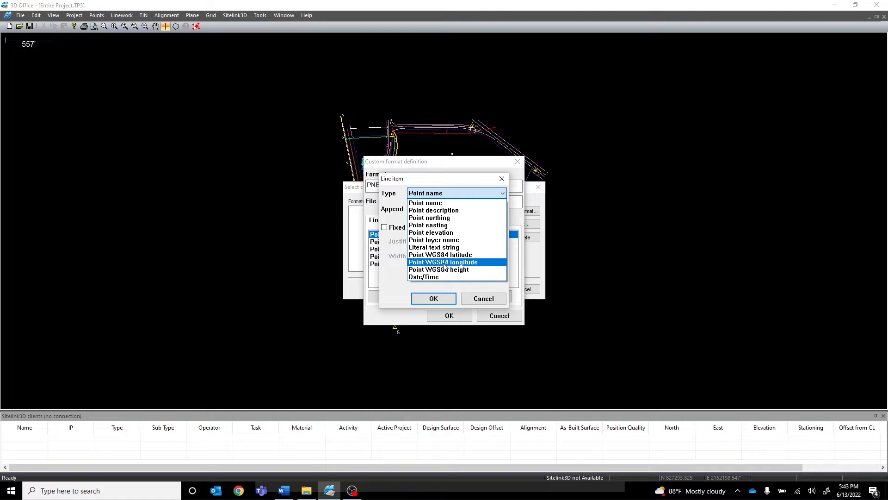
click(446, 263)
click(437, 300)
- Add a Point WGS84 height line item and save the PNEZLLH format definition
click(397, 299)
click(437, 193)
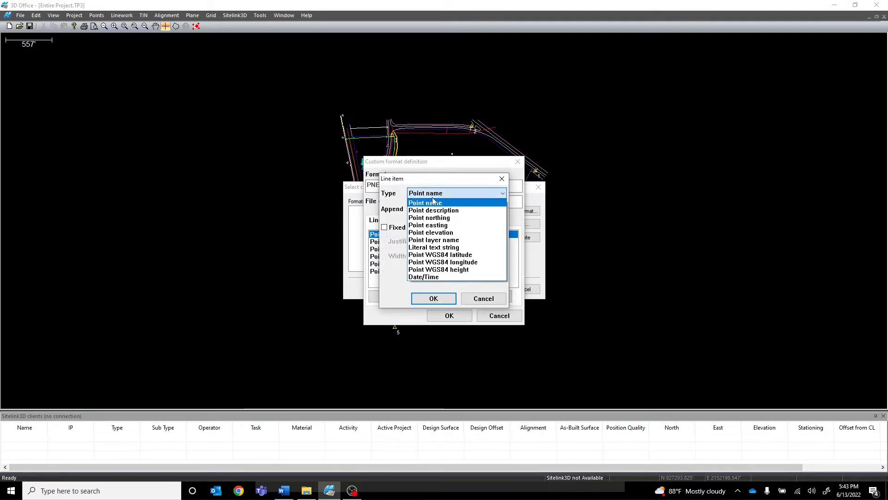
click(440, 271)
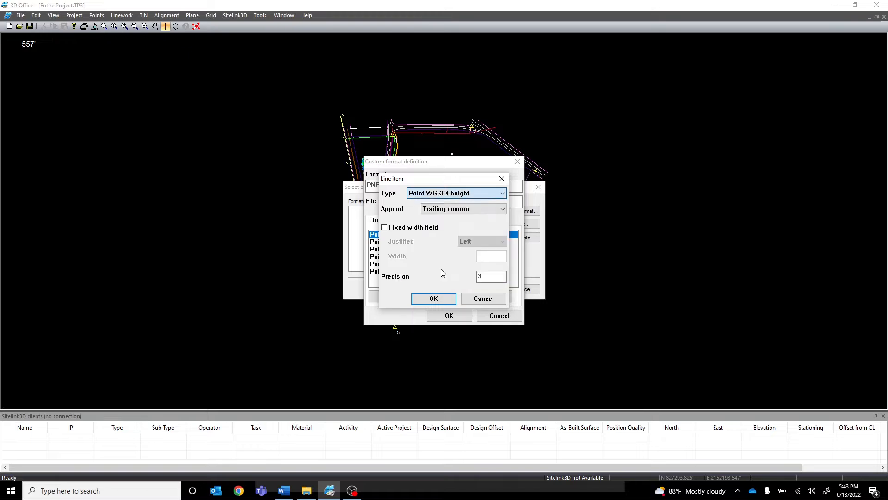
click(434, 299)
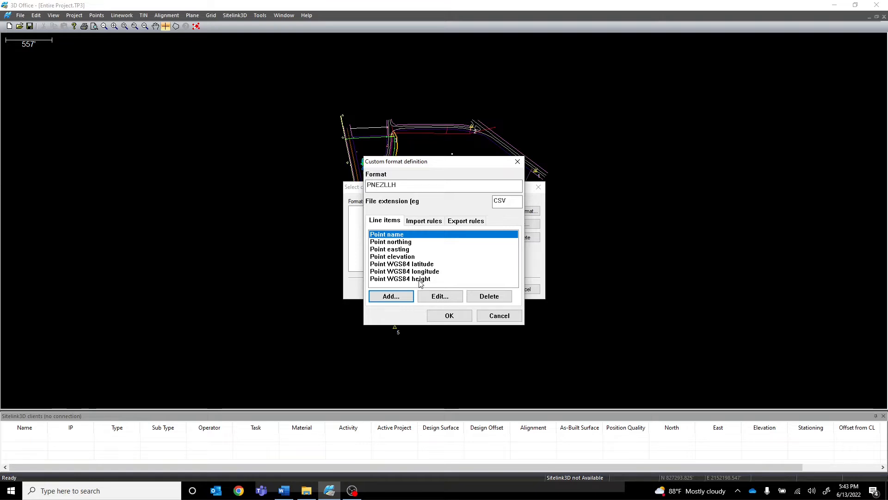
click(444, 314)
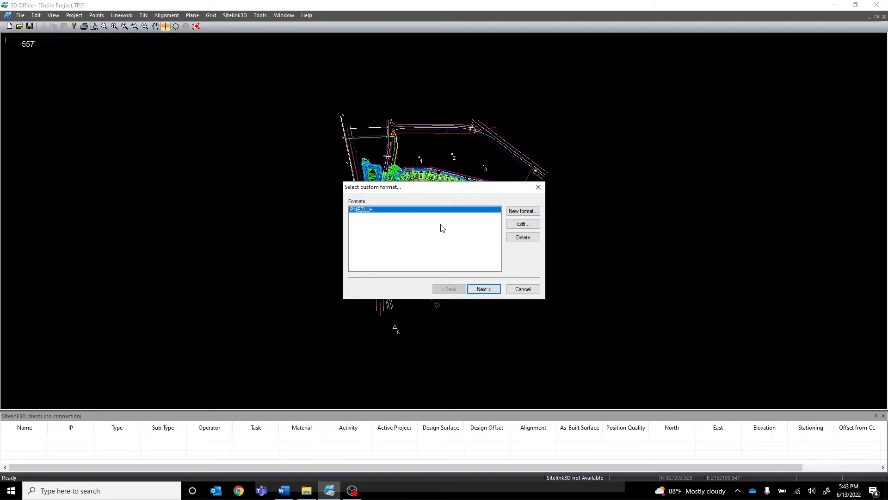
- Export the control points in PNEZLLH format to a CSV file named control in the USB drive's HEMI Files folder
click(484, 289)
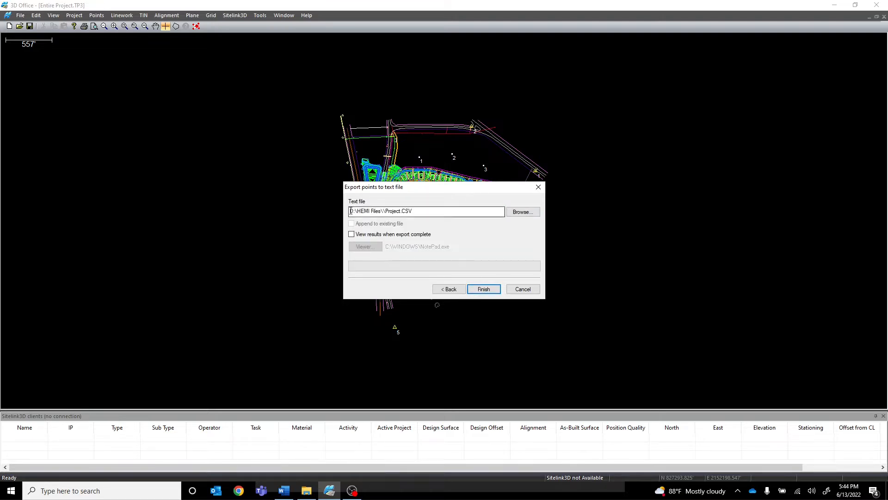
click(522, 212)
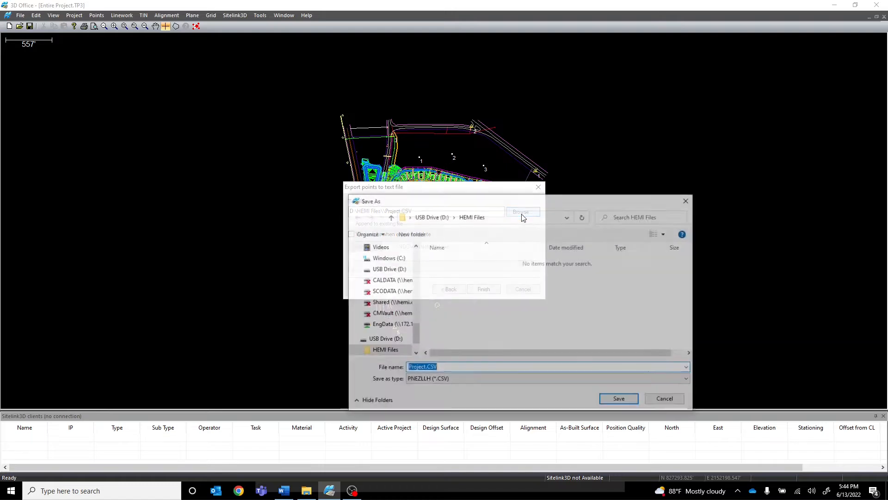
click(394, 339)
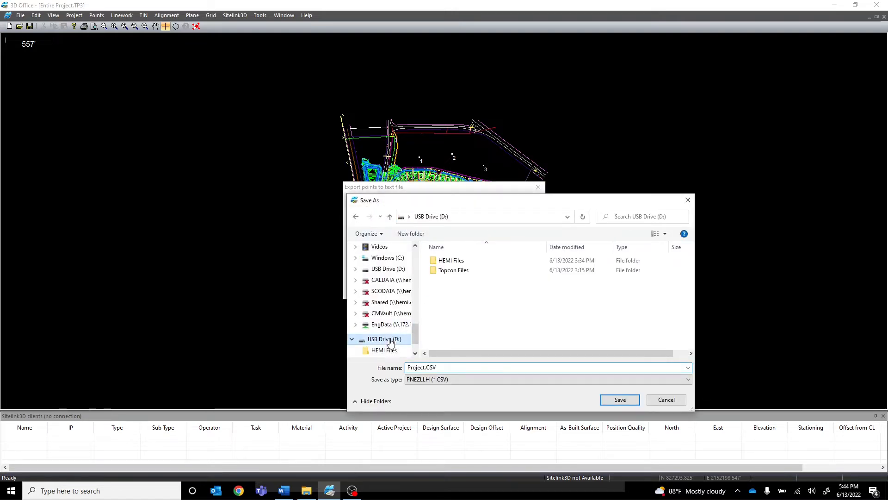
double_click(448, 260)
text(control)
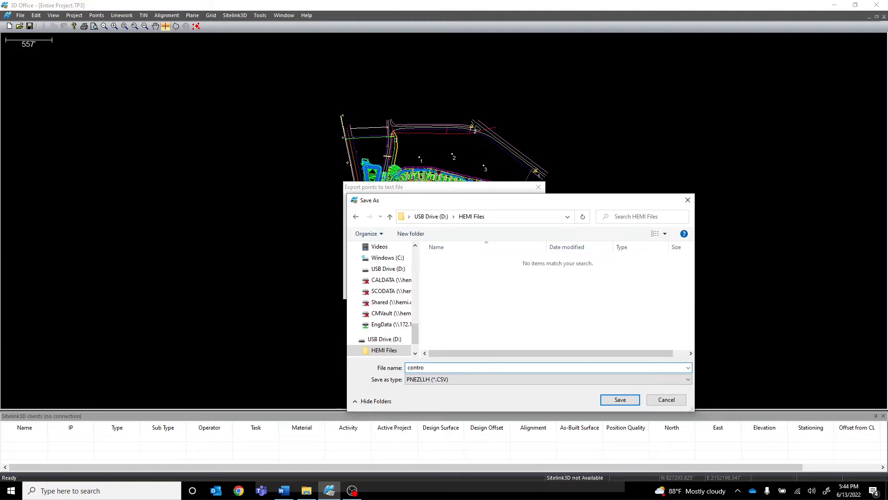
click(619, 399)
click(483, 289)
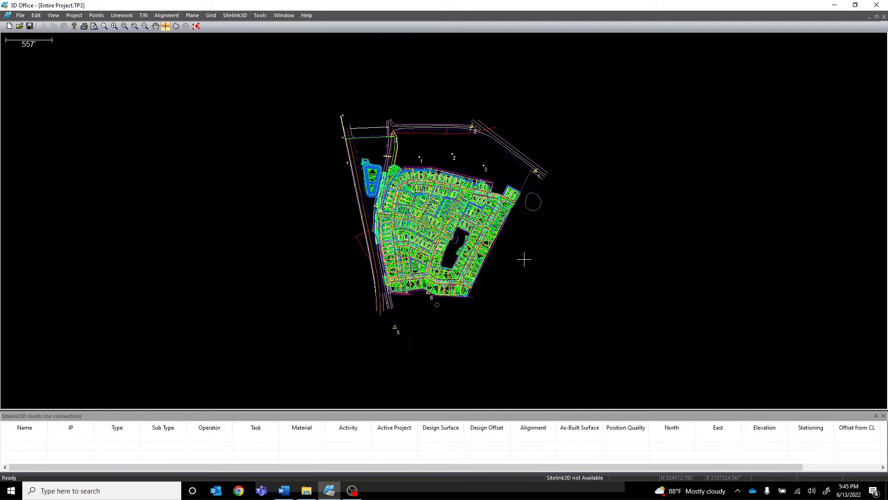
- Select the whole project drawing with a selection window and start exporting the selected points to a text file
click(566, 250)
drag(278, 68, 605, 363)
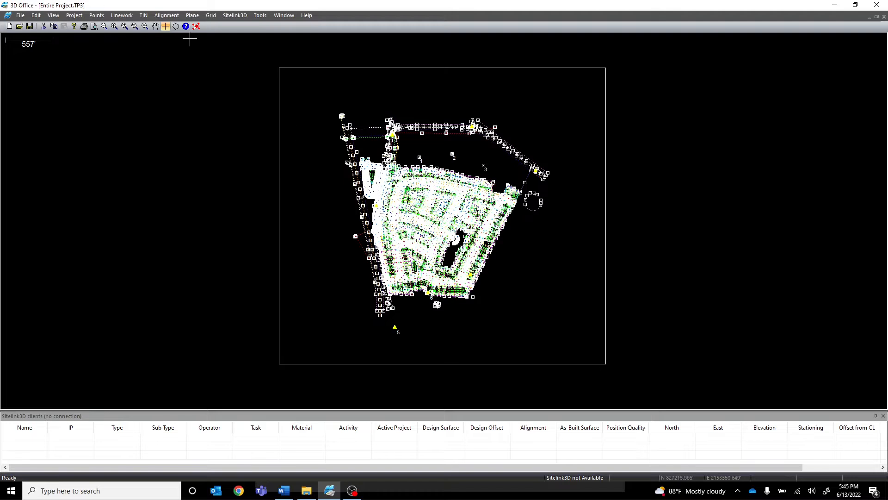
click(96, 15)
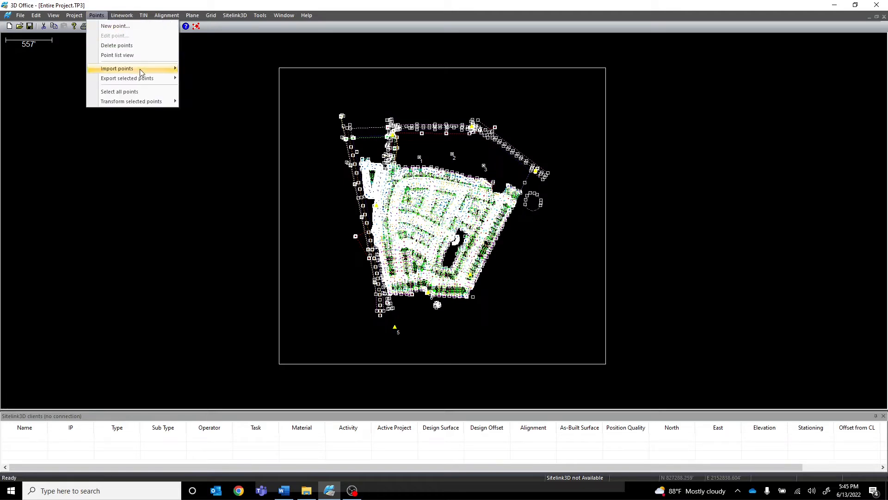
mouse_move(141, 82)
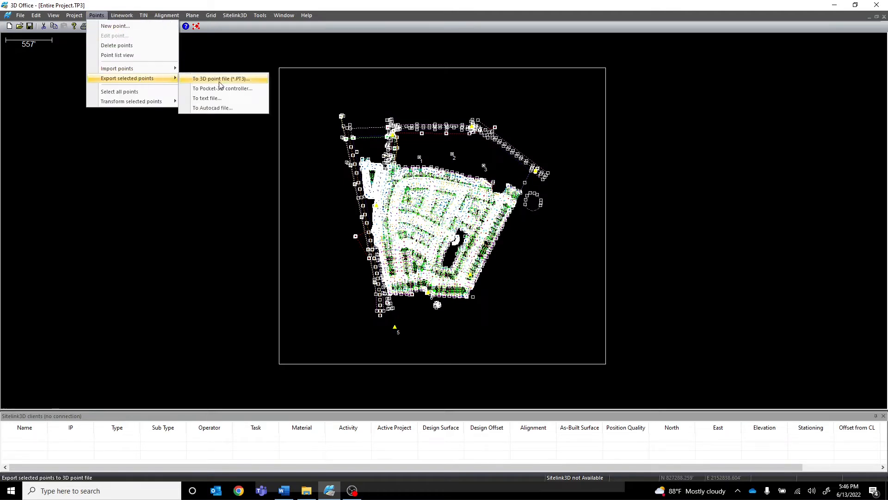
click(214, 98)
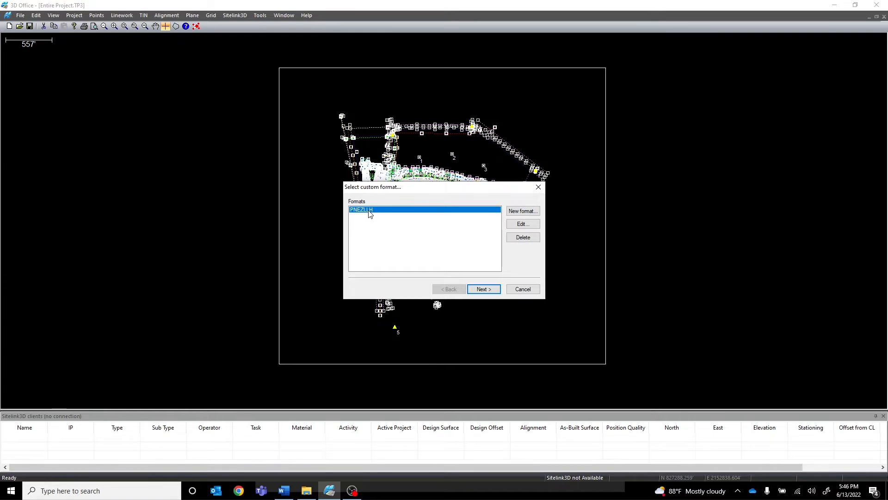
- Create another custom export format named PNEZ with file extension CSV
click(524, 211)
click(424, 183)
text(PN)
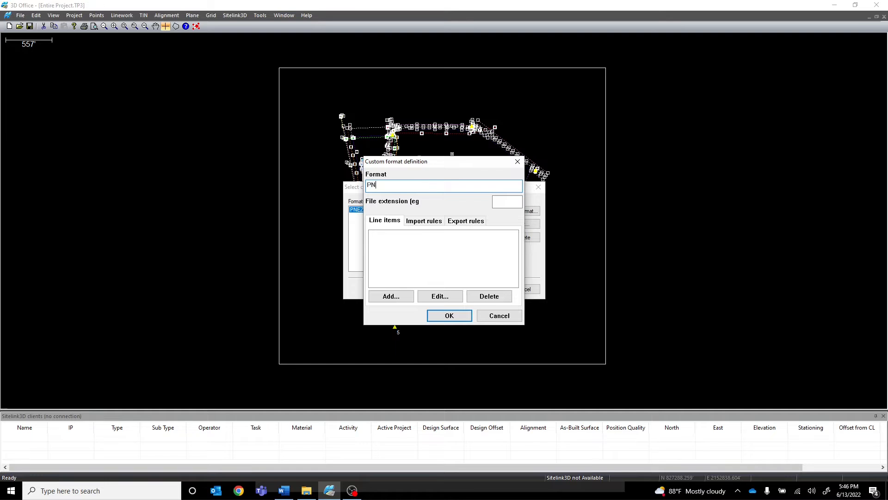
key(Tab)
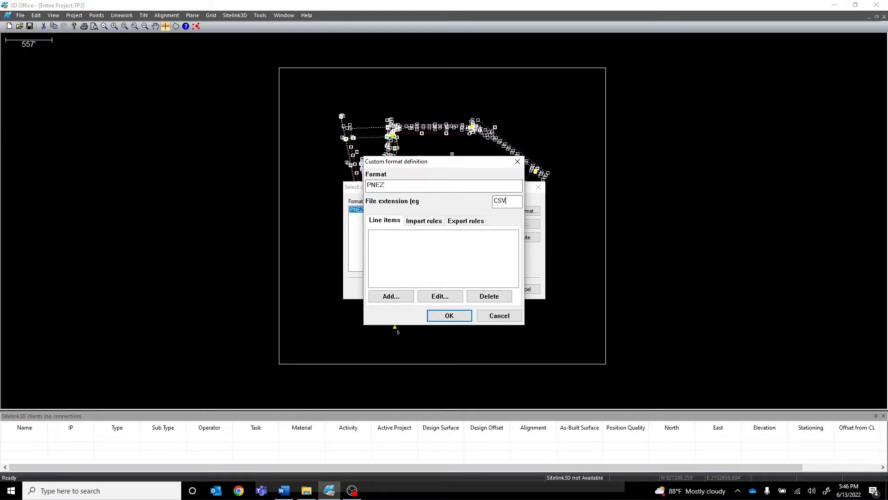
- Add Point name and Point northing line items with trailing commas to the PNEZ format, with northing precision 3
click(400, 298)
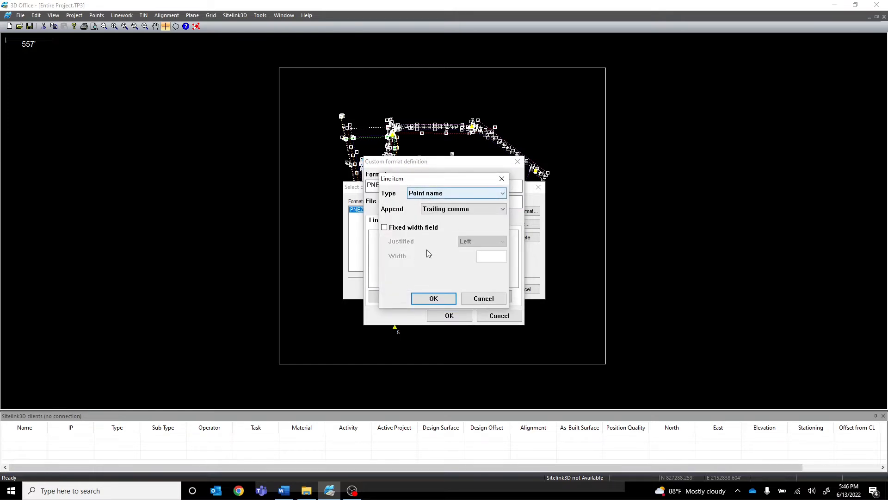
click(433, 299)
click(435, 296)
click(442, 195)
click(442, 213)
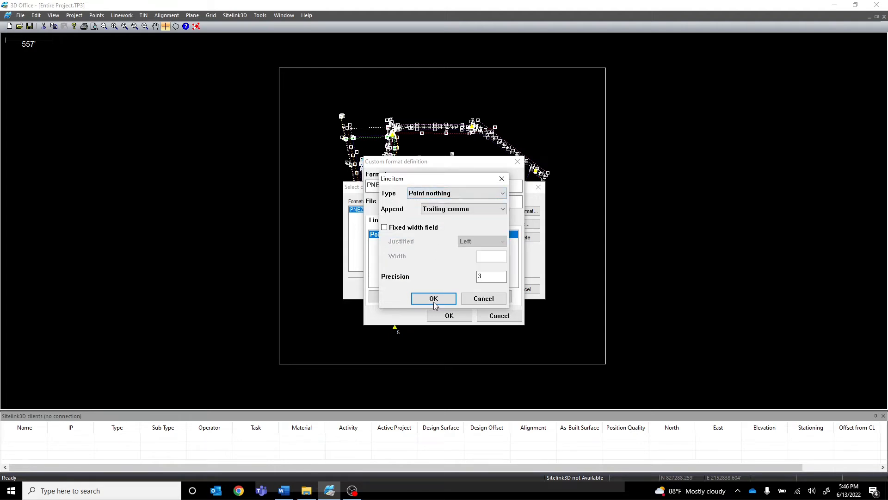
click(434, 299)
- Add Point easting and elevation line items to the PNEZ format and save its definition
click(391, 297)
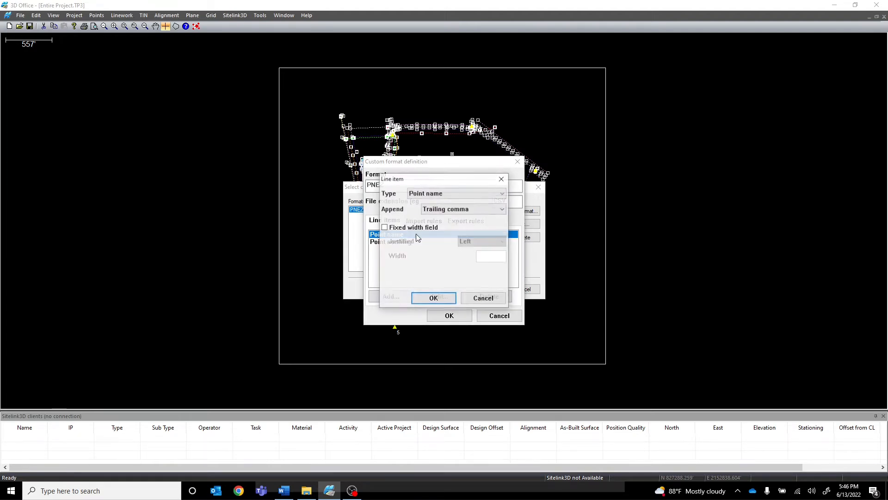
click(437, 193)
click(433, 223)
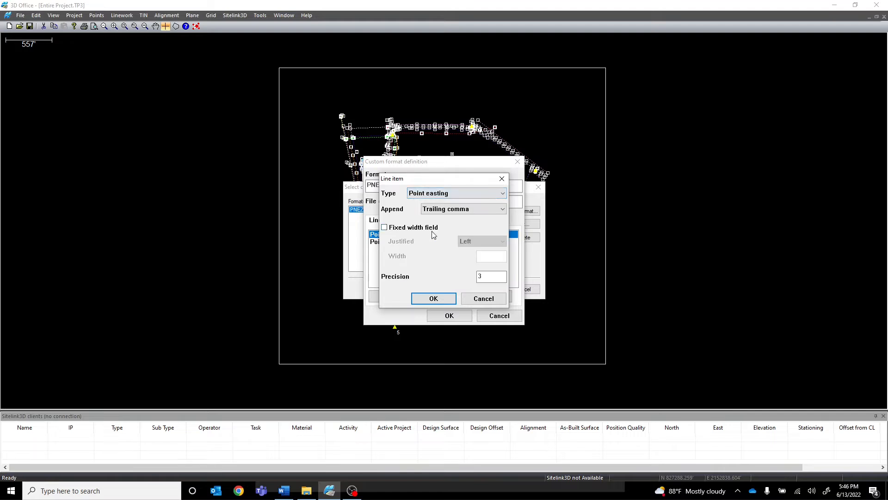
click(434, 299)
click(396, 300)
click(434, 193)
click(433, 233)
click(433, 298)
click(447, 316)
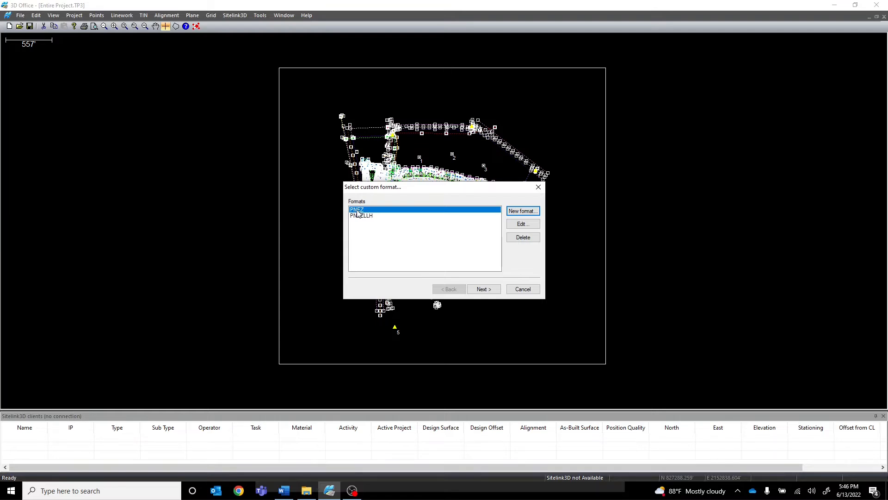
- Export the selected points in PNEZ format to a CSV file named stakeout in the USB drive's HEMI Files folder
click(481, 288)
click(521, 212)
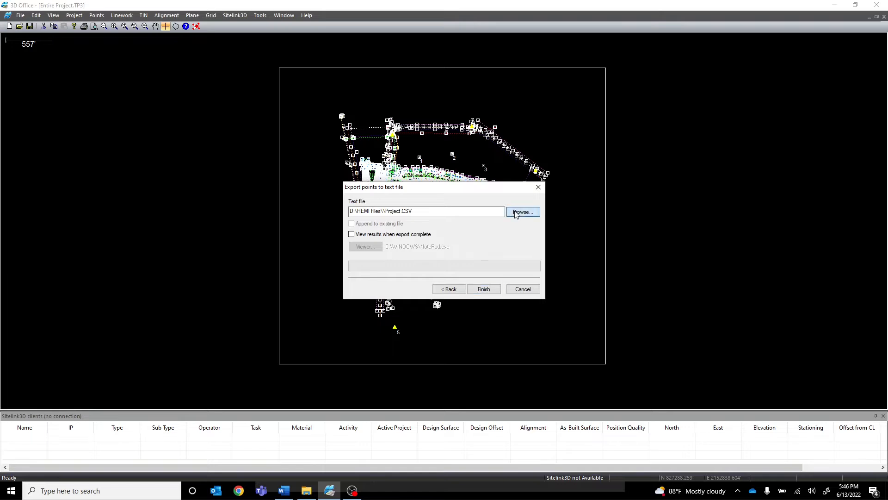
scroll(396, 315, down, 1)
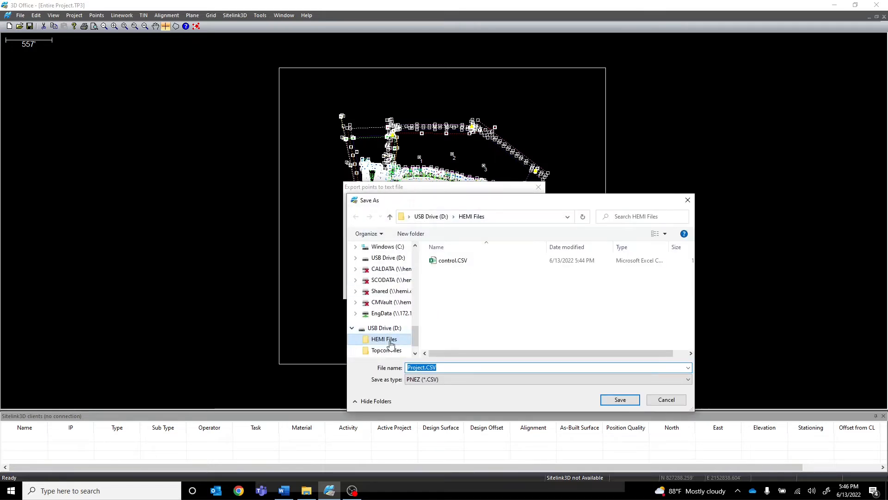
click(388, 328)
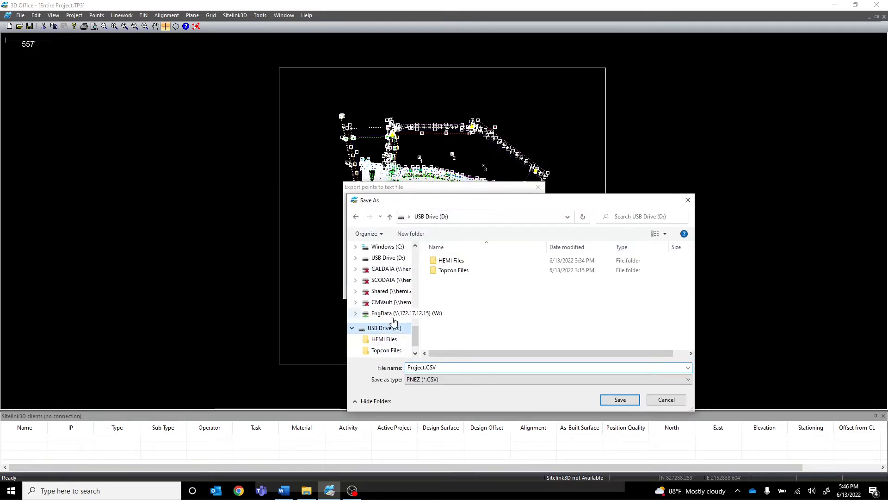
double_click(457, 260)
double_click(443, 364)
text(stakeou)
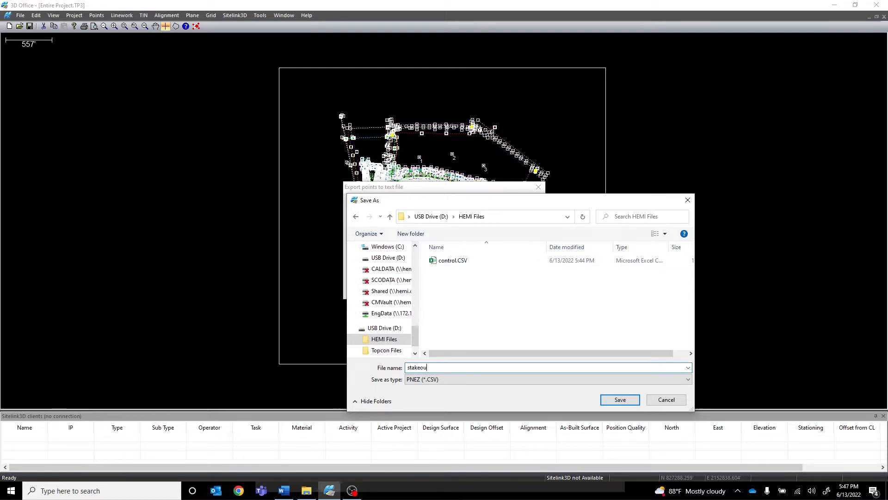
click(619, 399)
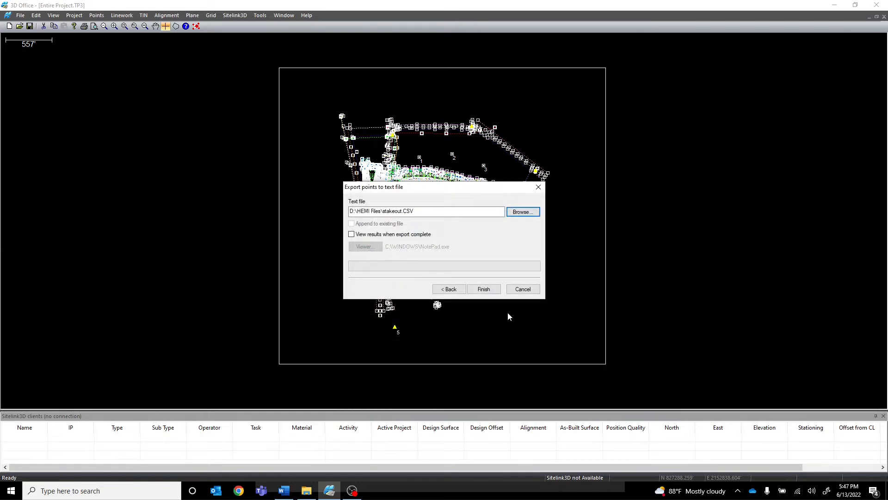
click(485, 290)
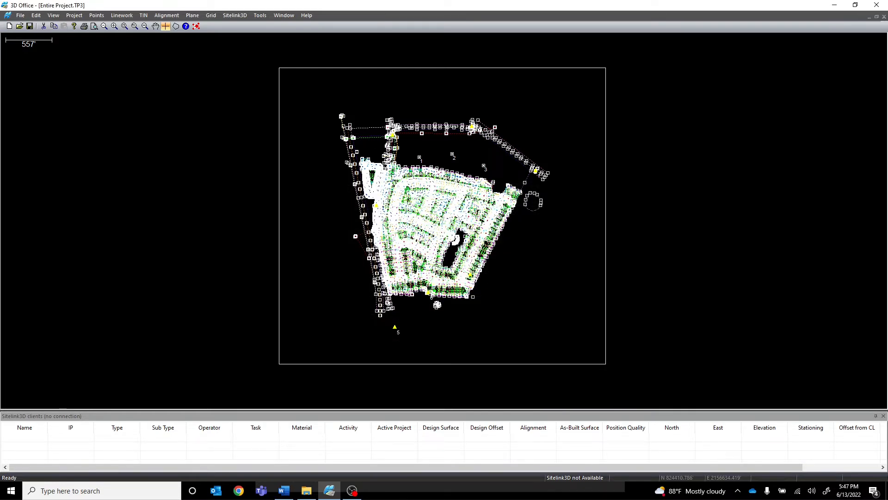
- Export the selected linework as an Autocad 2000 DXF file named Linework in the USB drive's HEMI Files folder
click(127, 17)
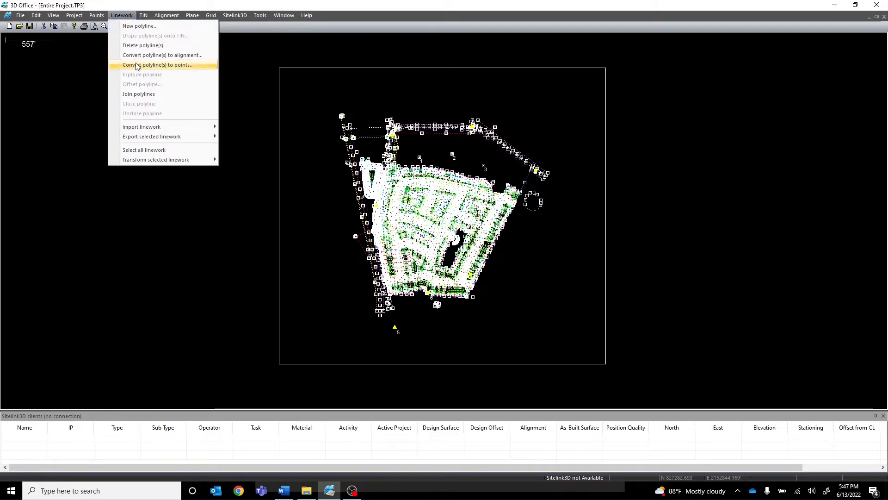
mouse_move(160, 139)
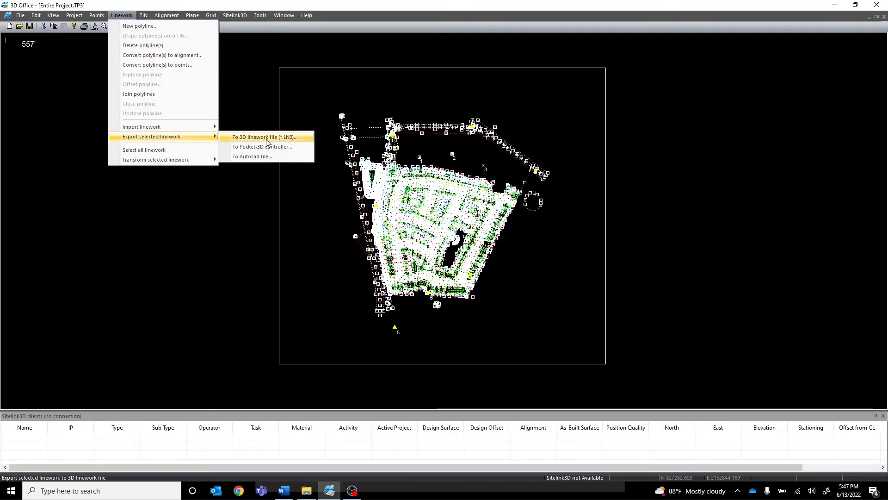
click(257, 158)
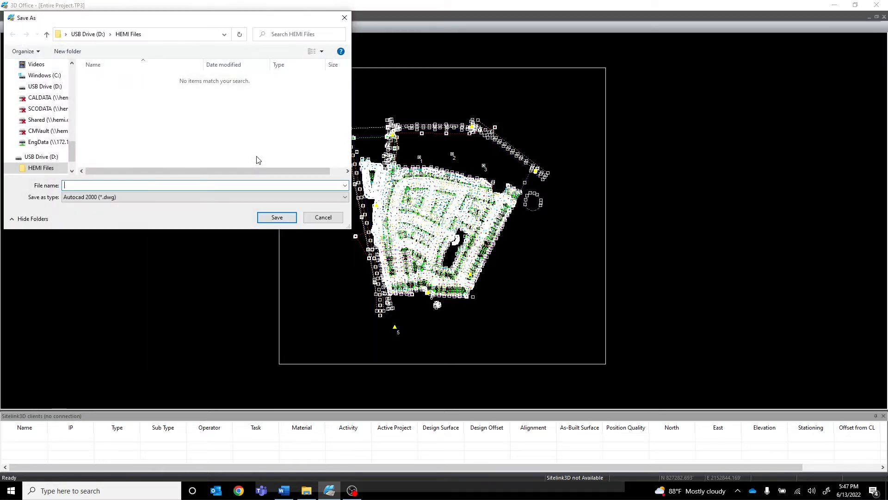
click(41, 156)
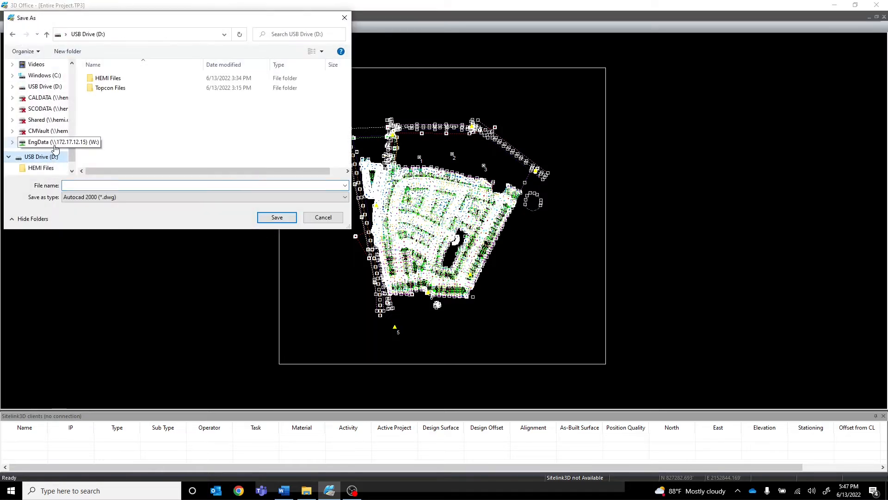
double_click(94, 80)
click(92, 185)
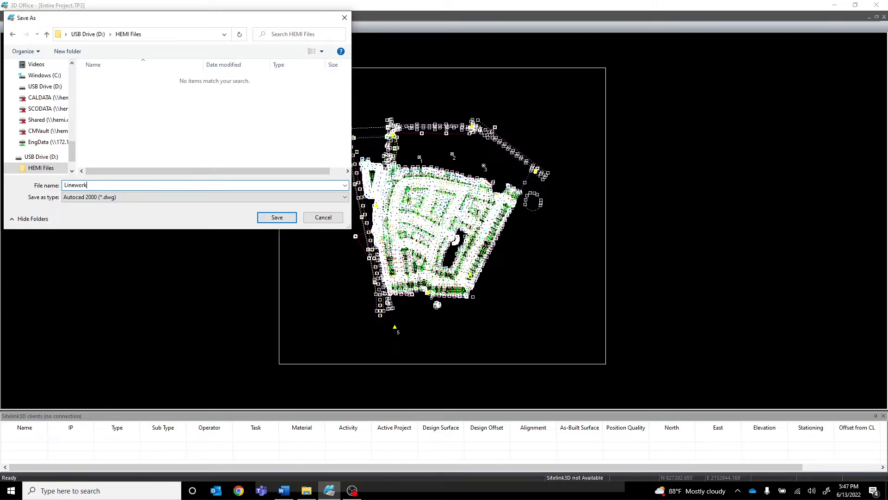
click(81, 198)
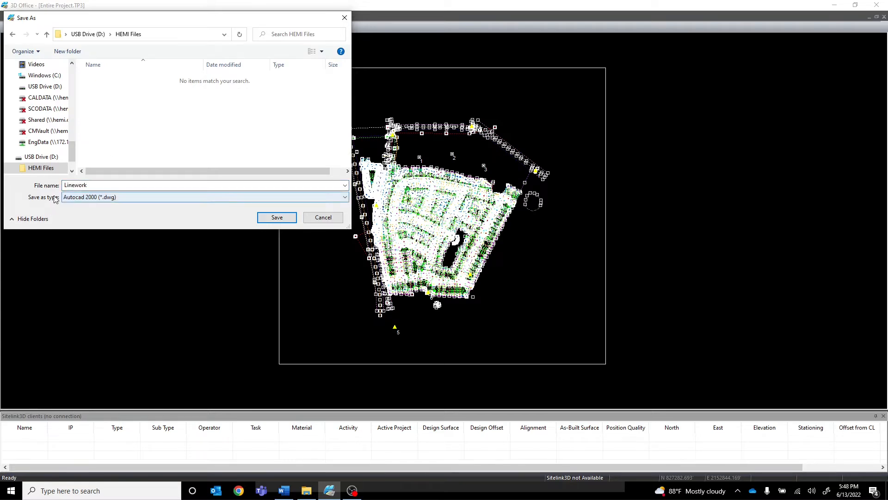
click(97, 198)
click(99, 211)
click(267, 217)
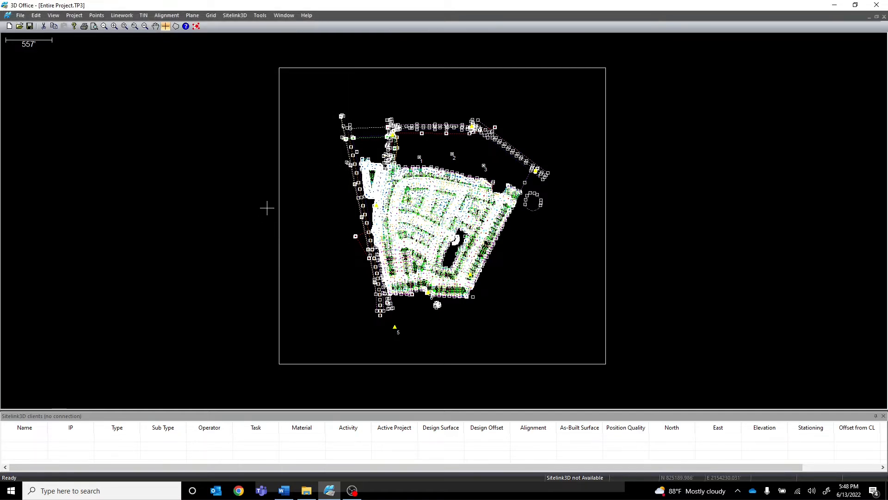
- Make Timberlake 3D TIN the current TIN surface
click(144, 16)
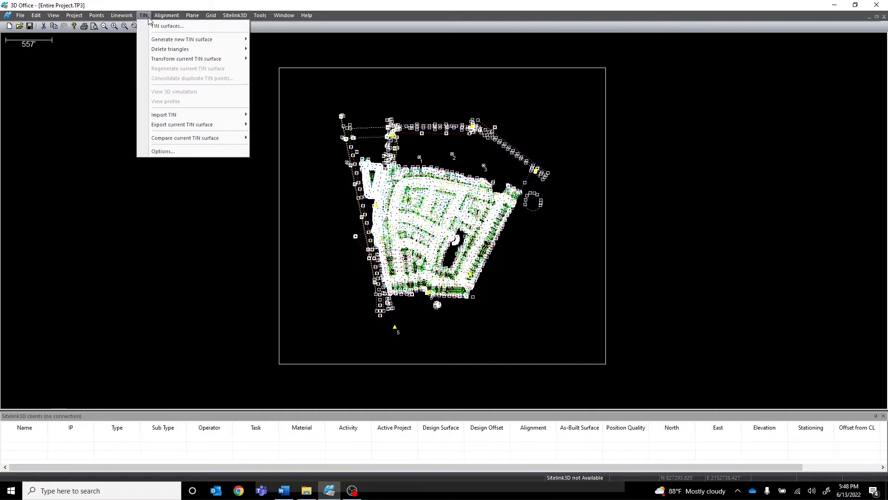
click(154, 27)
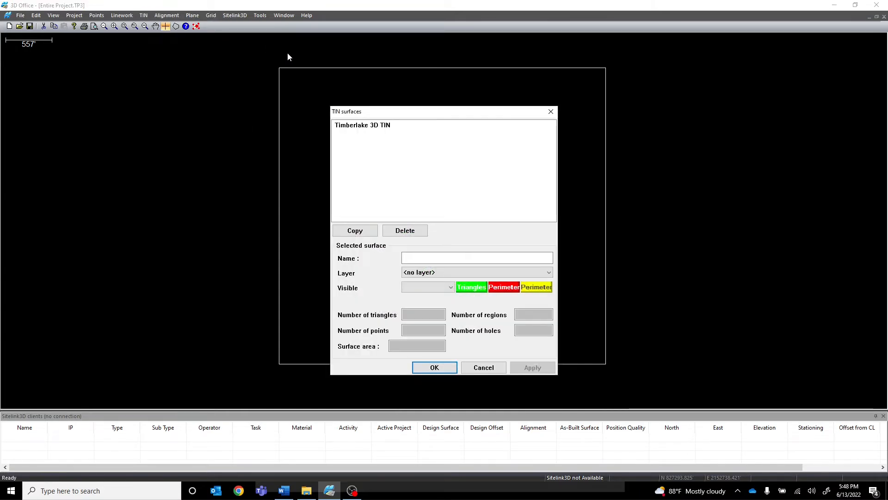
click(349, 129)
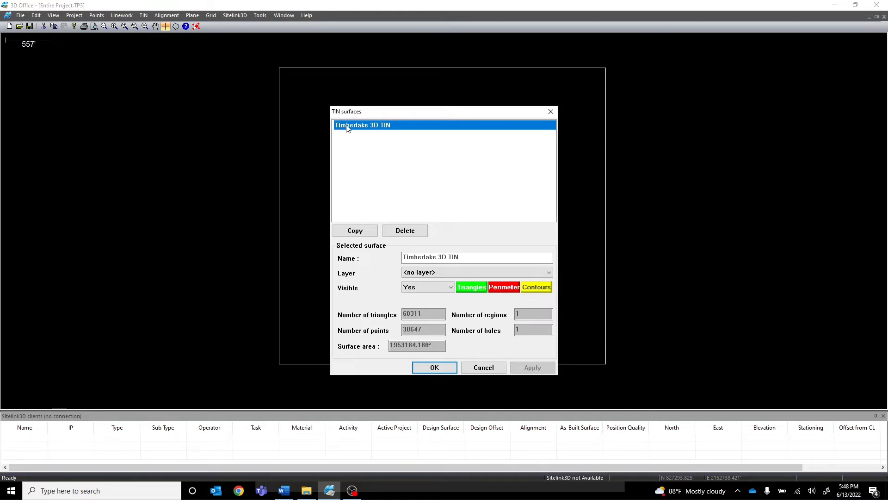
click(431, 368)
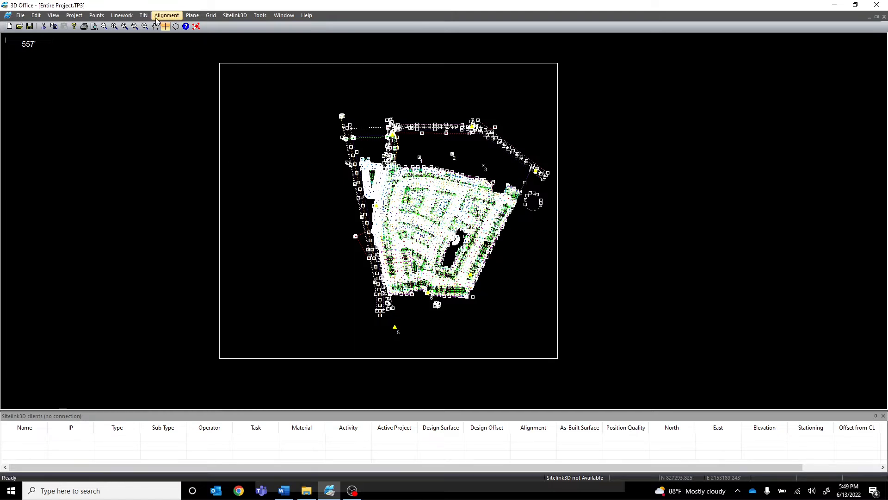
- Export the current TIN surface as an Autocad 2000 DXF file named Surface in the USB drive's HEMI Files folder
click(143, 15)
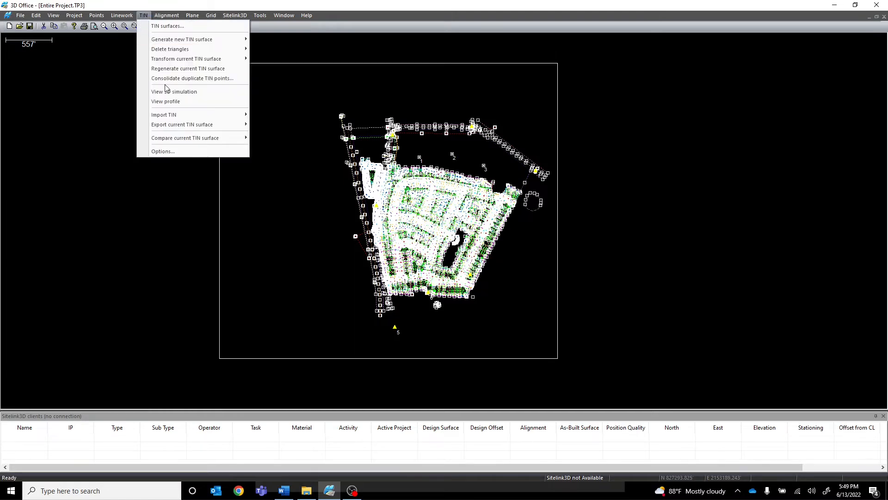
mouse_move(179, 129)
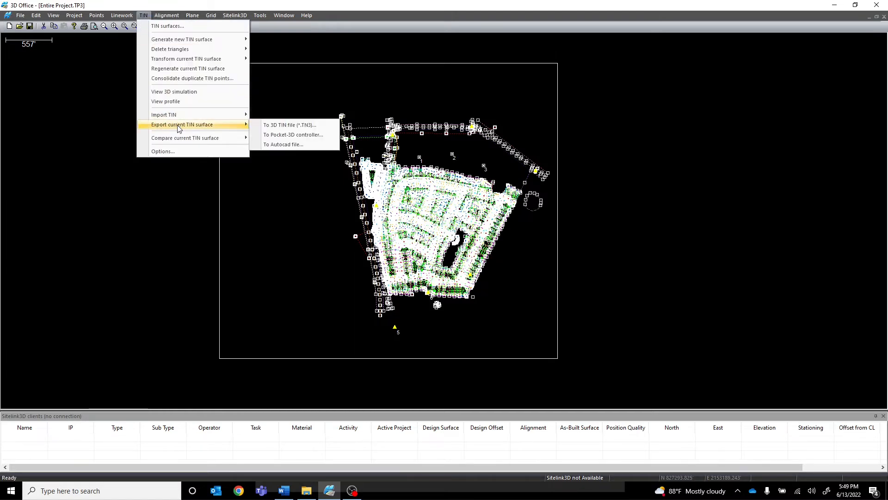
click(281, 143)
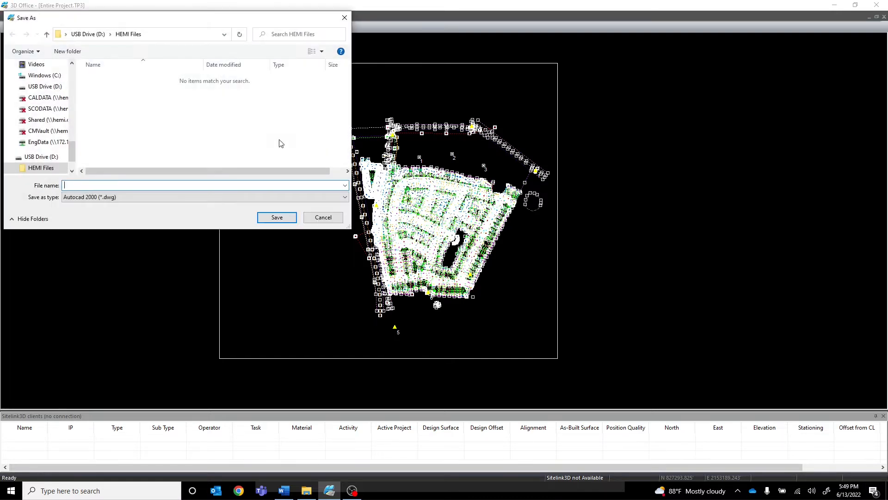
click(63, 159)
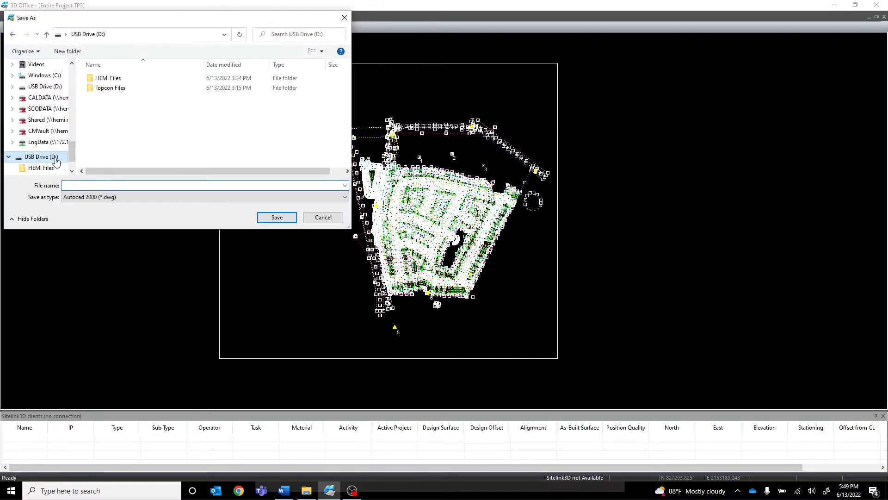
double_click(110, 80)
click(102, 186)
text(Surface)
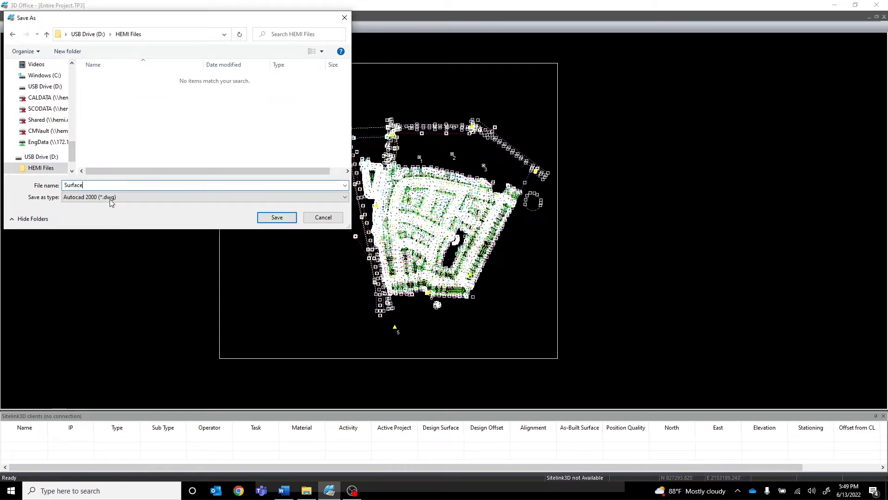
key(Tab)
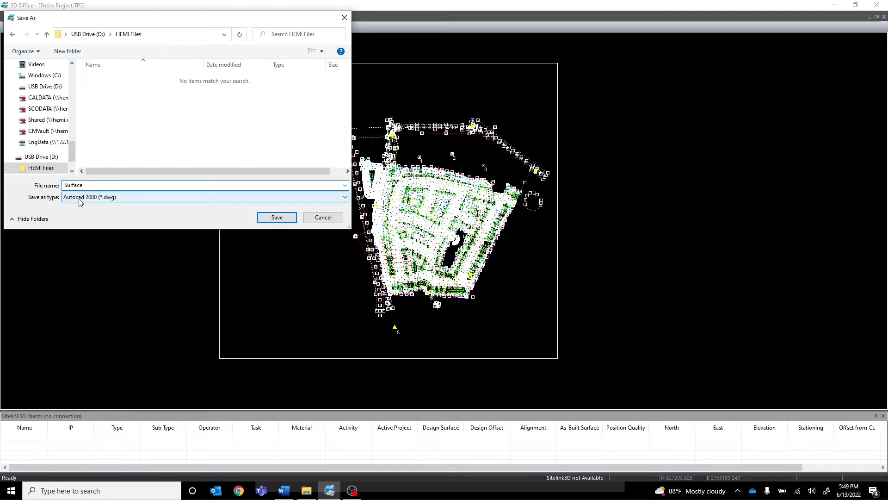
click(80, 199)
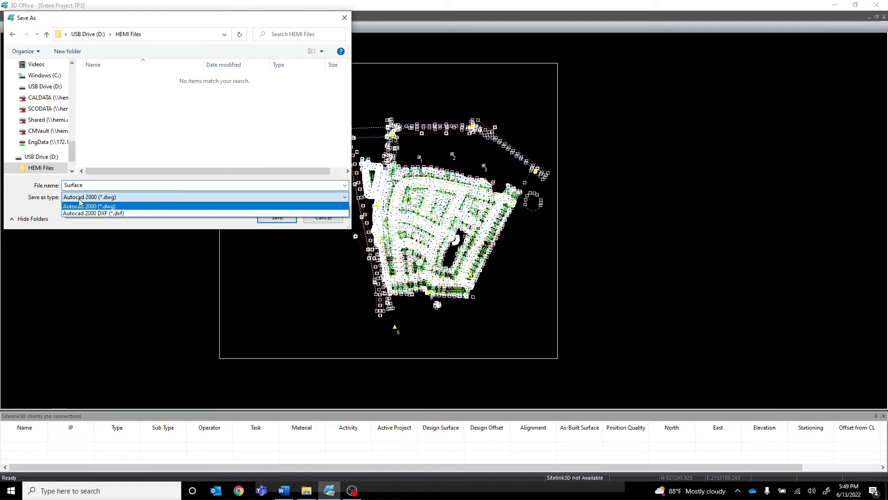
click(114, 213)
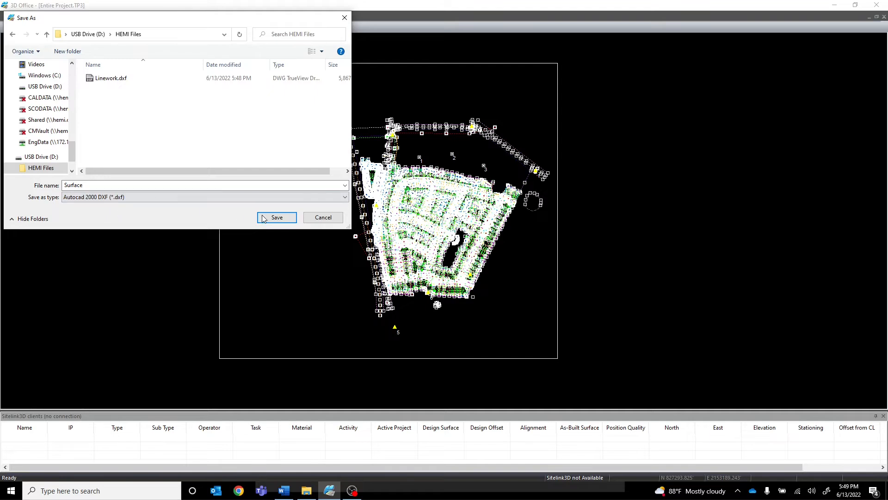
click(277, 217)
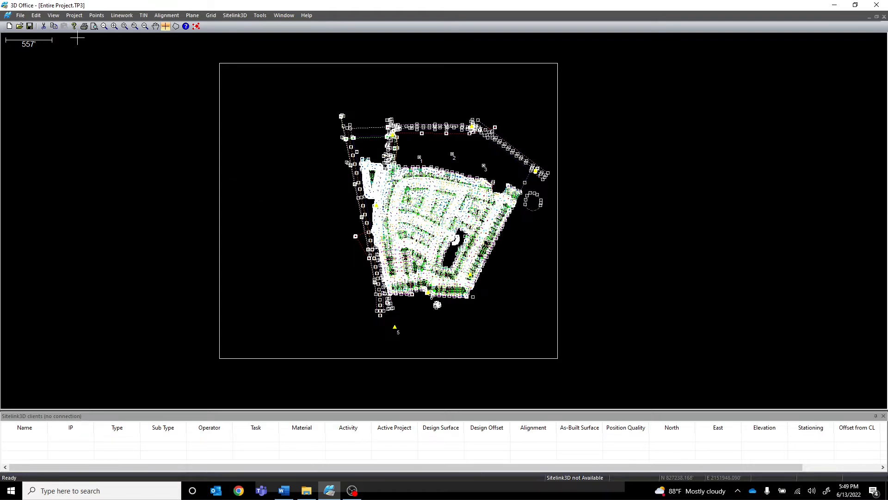
- Open the project's control points list to review the horizontal and vertical errors, and highlight control point 2
click(74, 16)
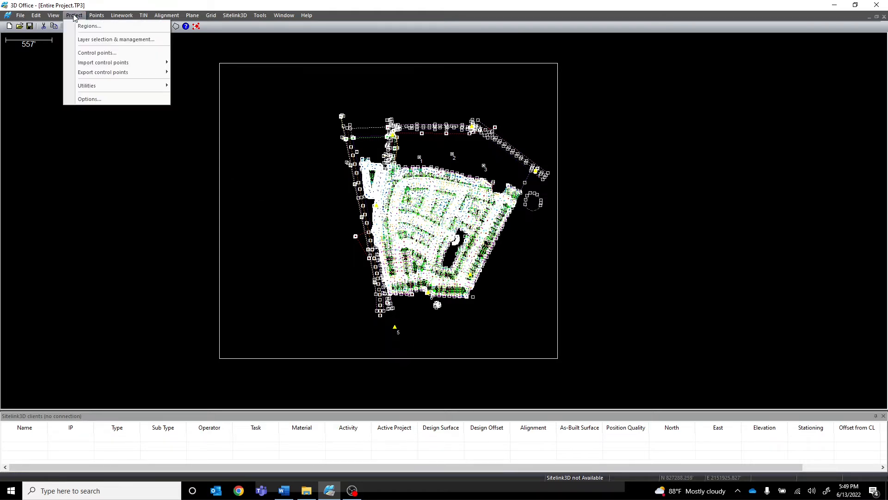
click(95, 53)
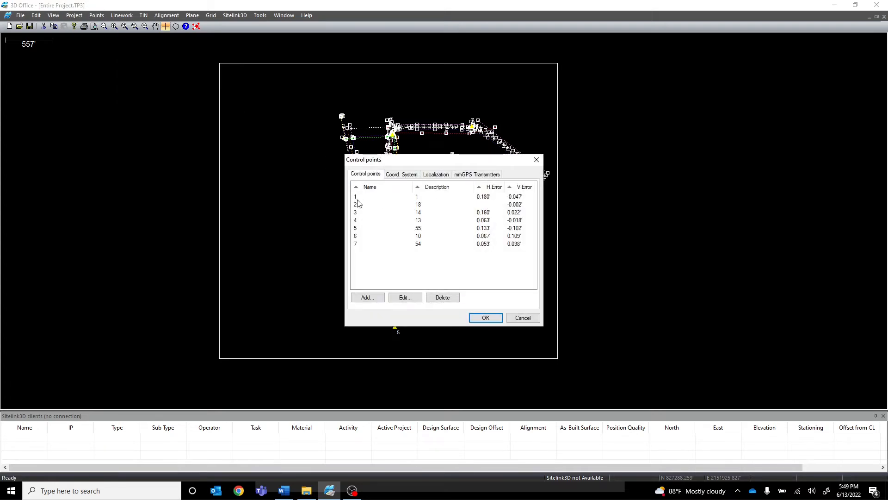
click(483, 207)
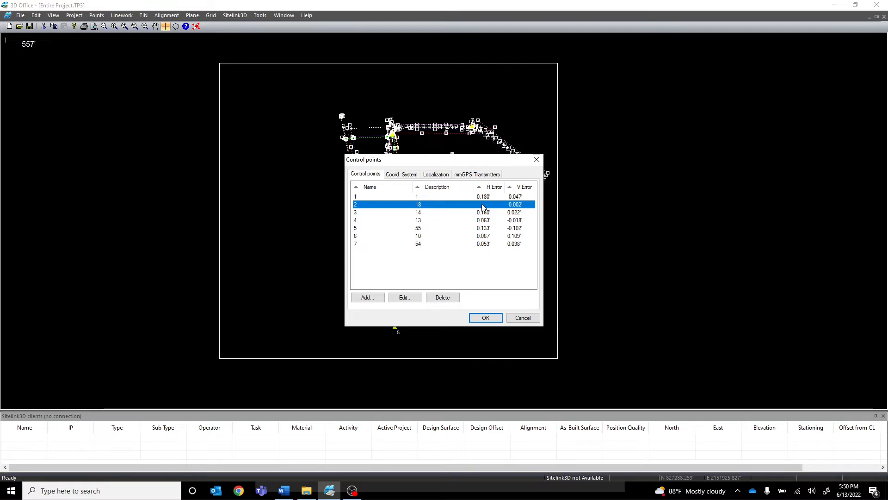
- Capture a screen snip of the whole Control points dialog with the Snipping Tool
click(91, 490)
text(sni)
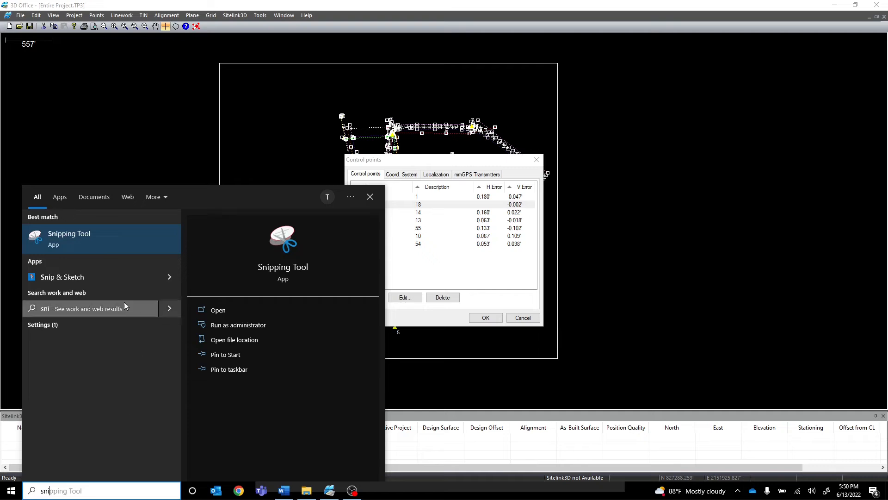
click(52, 229)
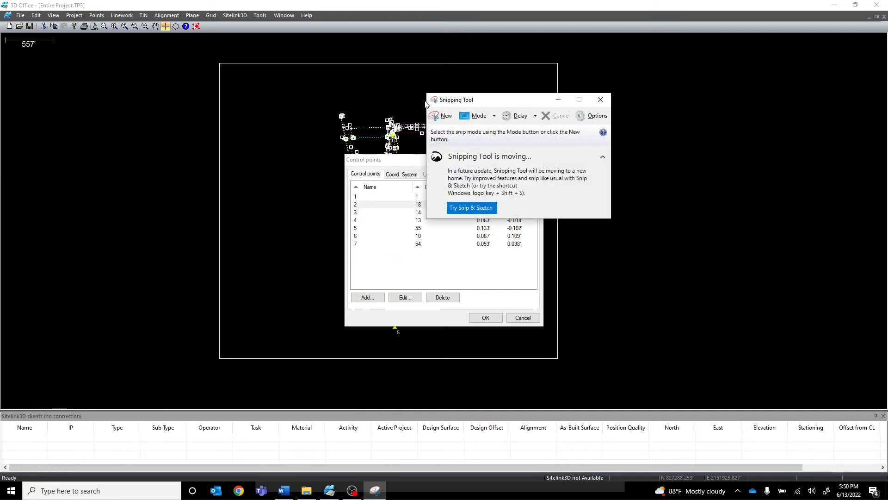
click(437, 115)
drag(343, 154, 552, 332)
- Save the snip as a JPEG file named control on the USB drive (D:)
click(306, 87)
click(318, 109)
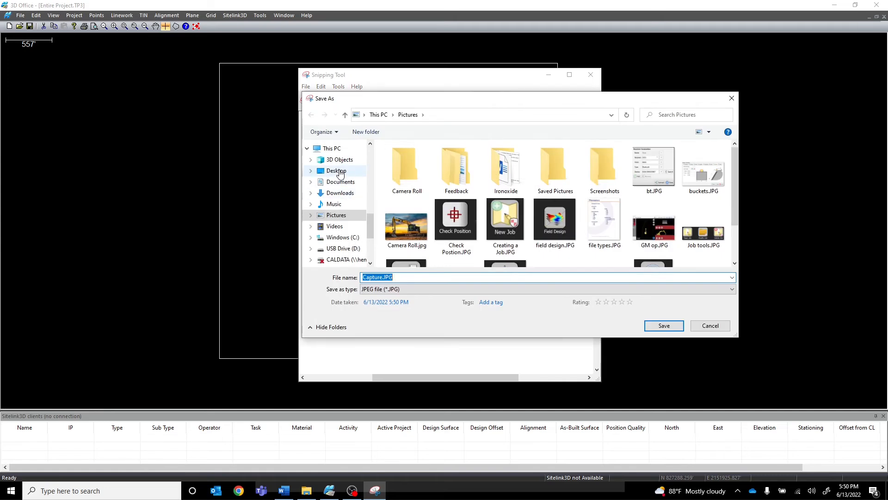
click(343, 248)
click(394, 277)
text(control)
click(664, 326)
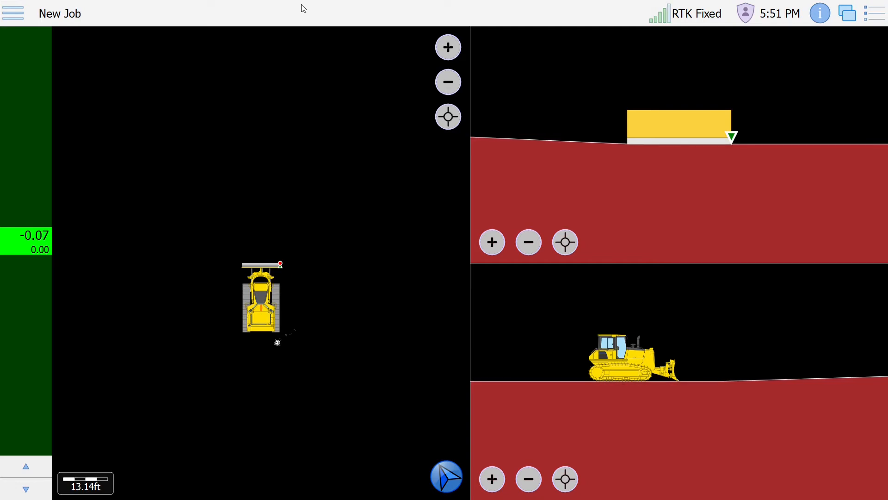
- In the dozer's machine guidance application, turn on Administrator access to unlock the job functions
click(13, 13)
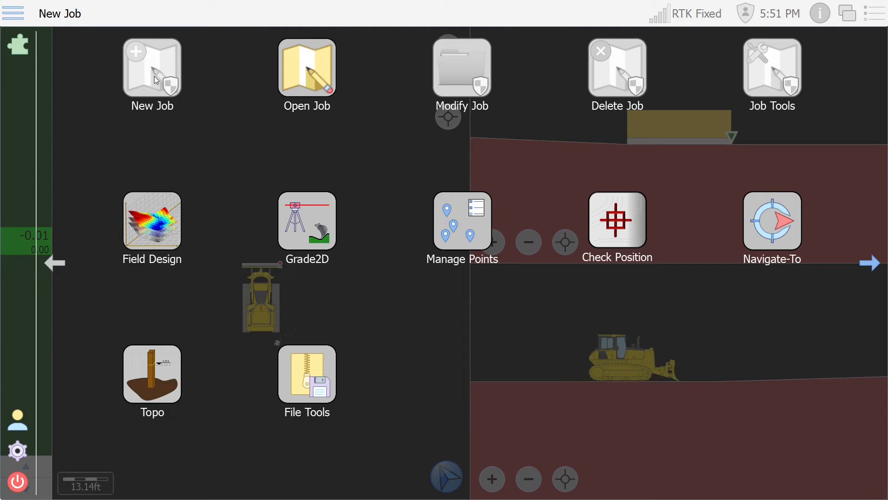
click(17, 431)
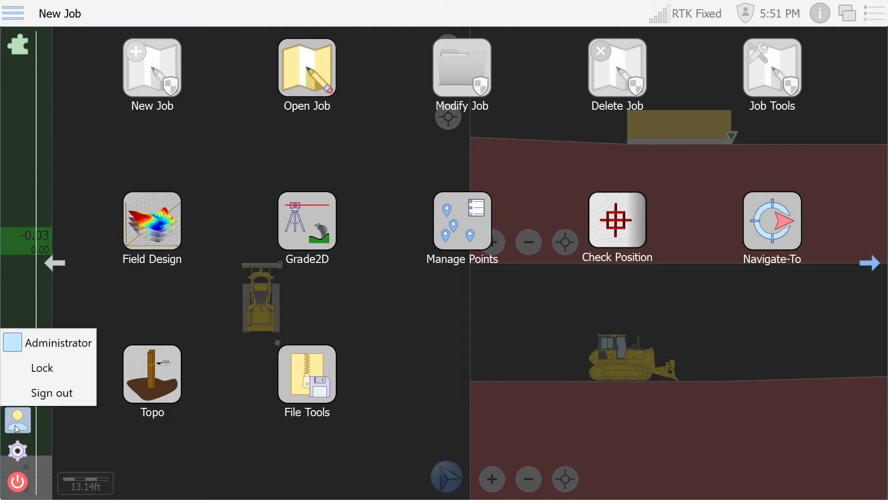
click(14, 339)
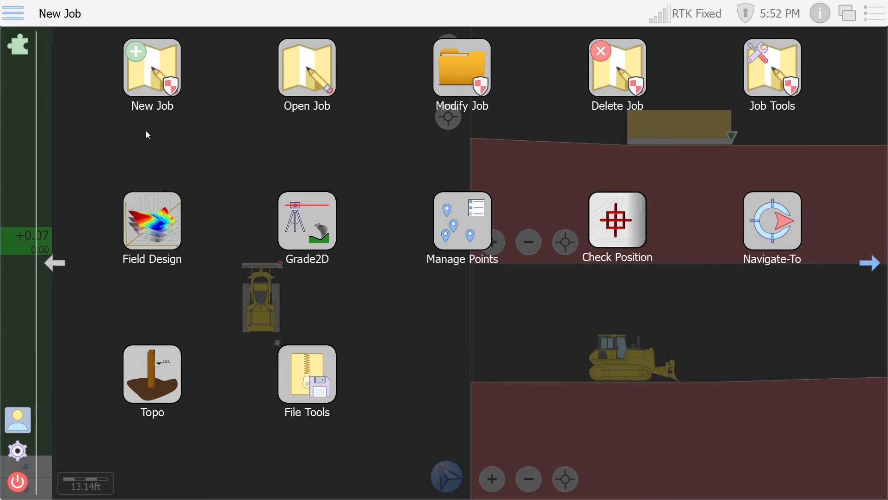
- Start a new job named Topcon test and continue to its job files
click(143, 84)
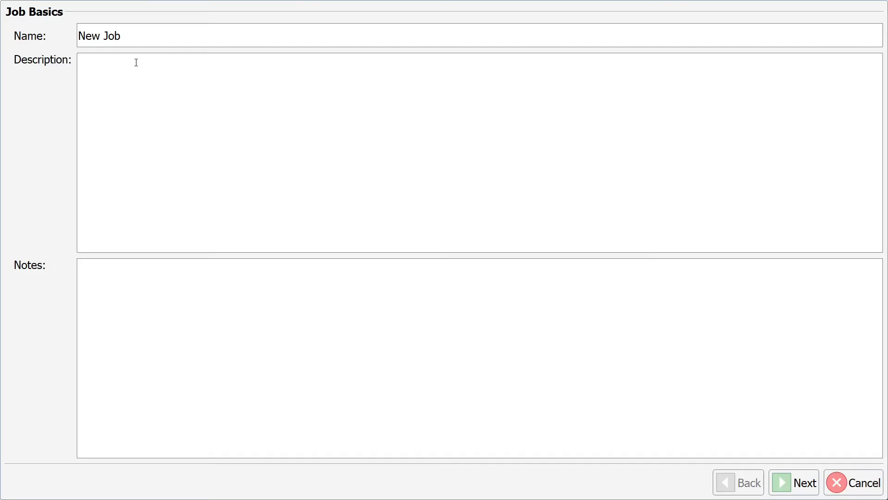
click(133, 42)
text(Topcon test)
key(Return)
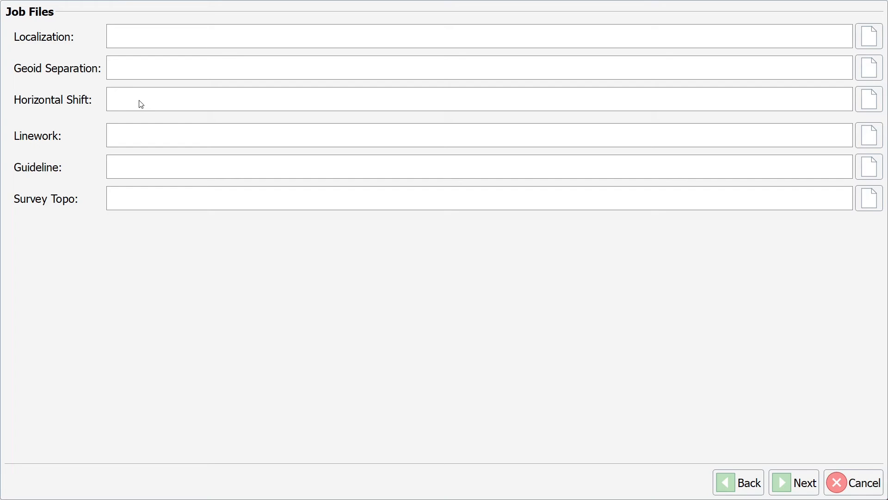
- Assign Linework.dxf from the HEMI Files folder on drive D: as the job's linework and continue to the surface options
click(867, 135)
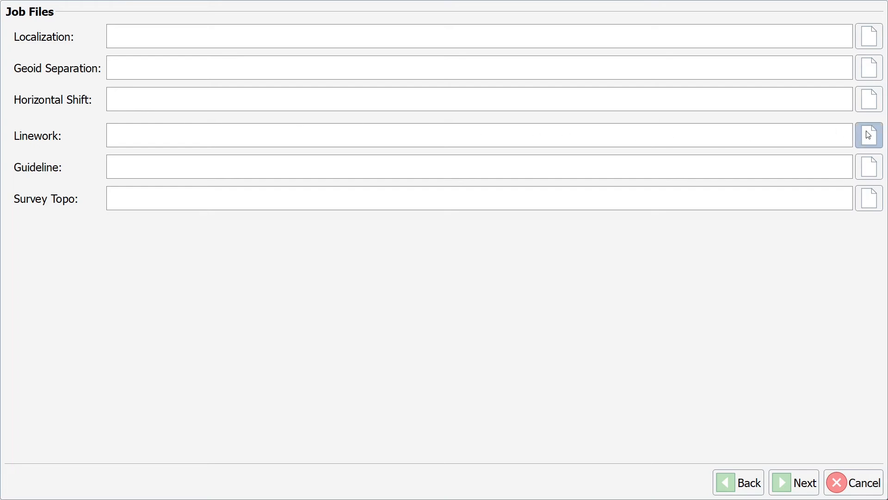
click(53, 191)
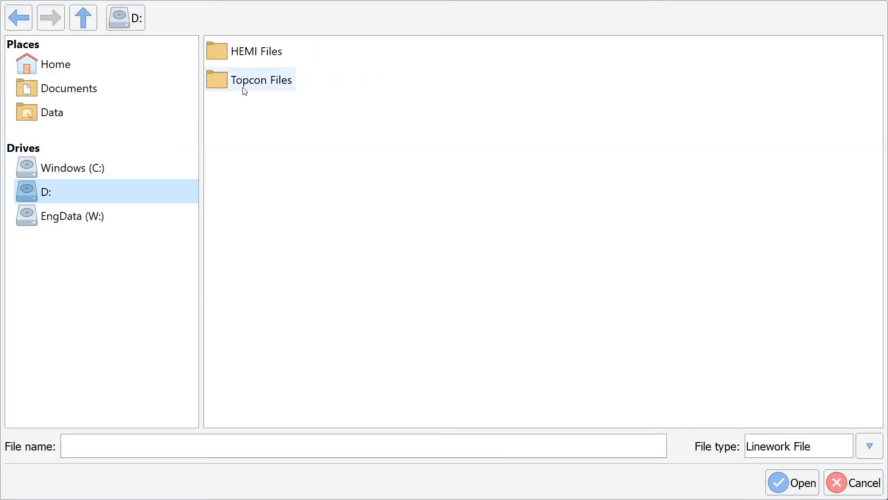
double_click(252, 54)
click(252, 54)
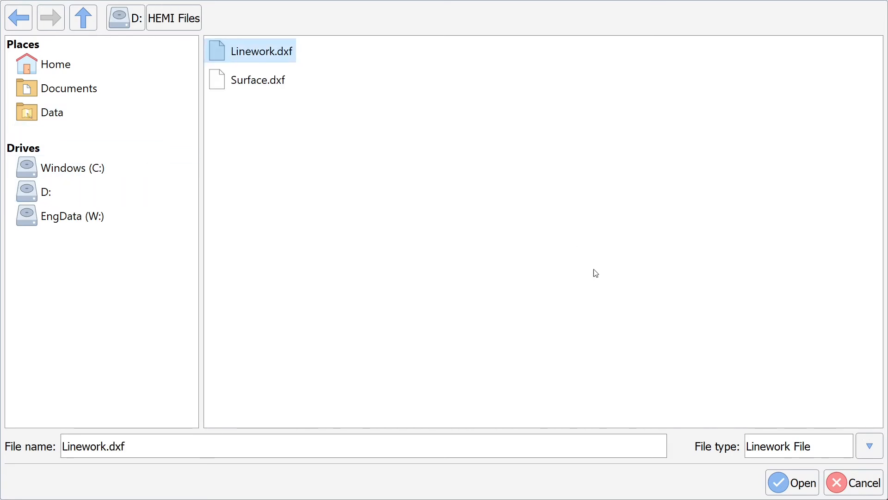
click(789, 493)
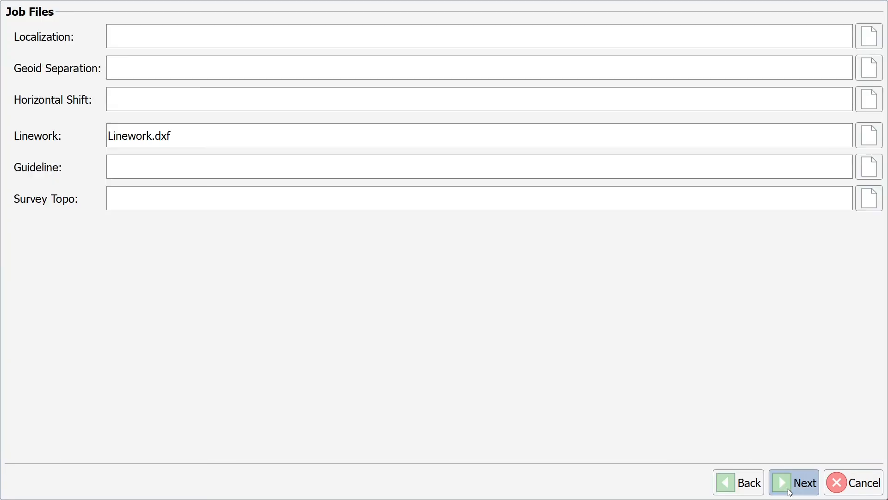
click(787, 487)
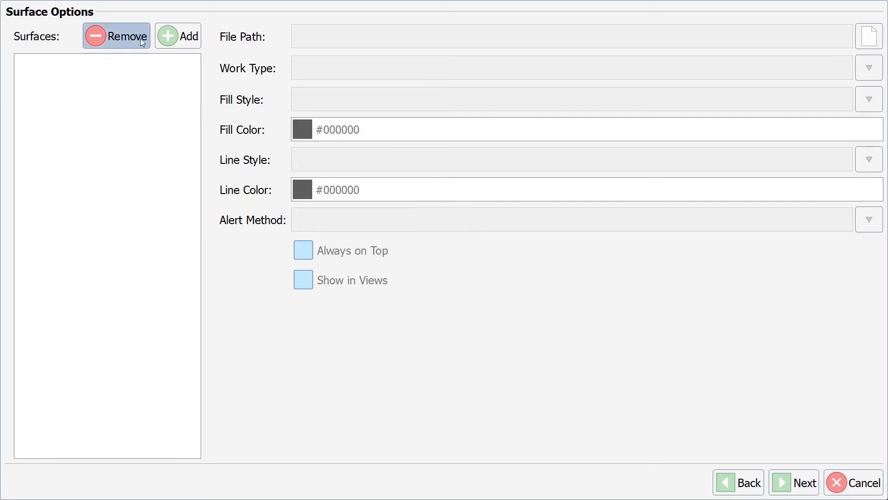
- Add Surface.dxf from the HEMI Files folder on drive D: as a job surface and continue to the job mapping
click(174, 38)
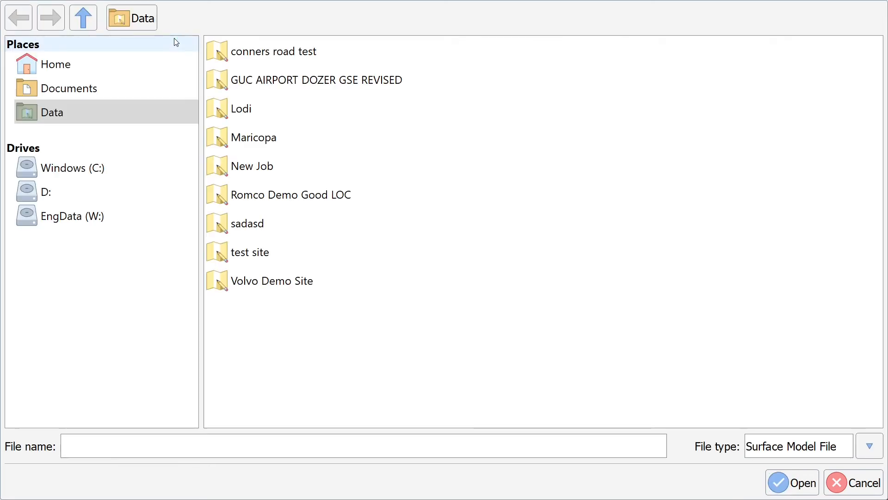
click(44, 194)
double_click(242, 52)
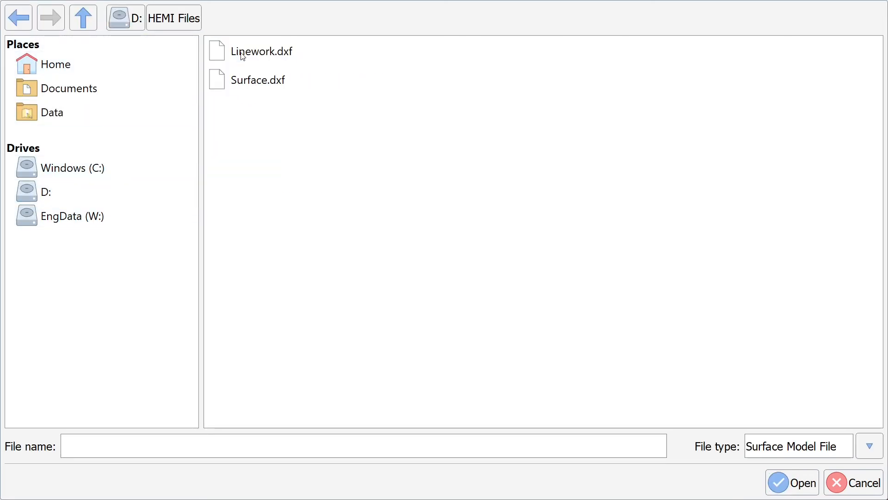
click(254, 81)
click(789, 483)
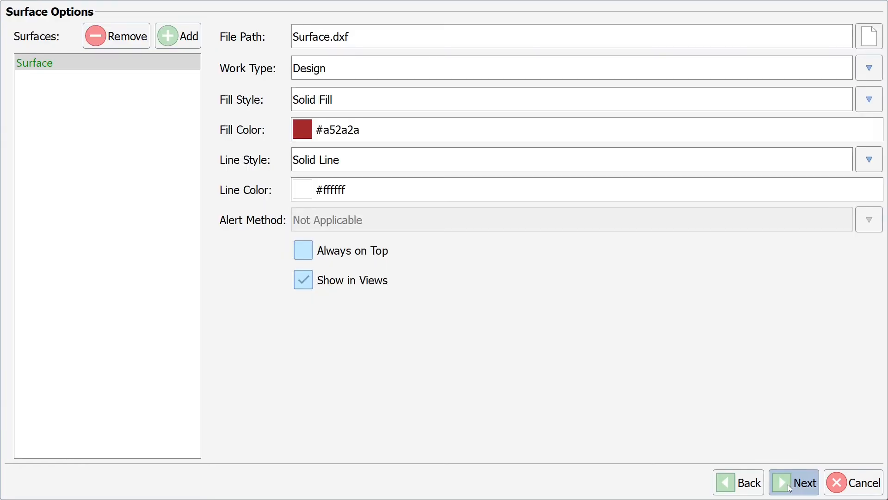
click(789, 484)
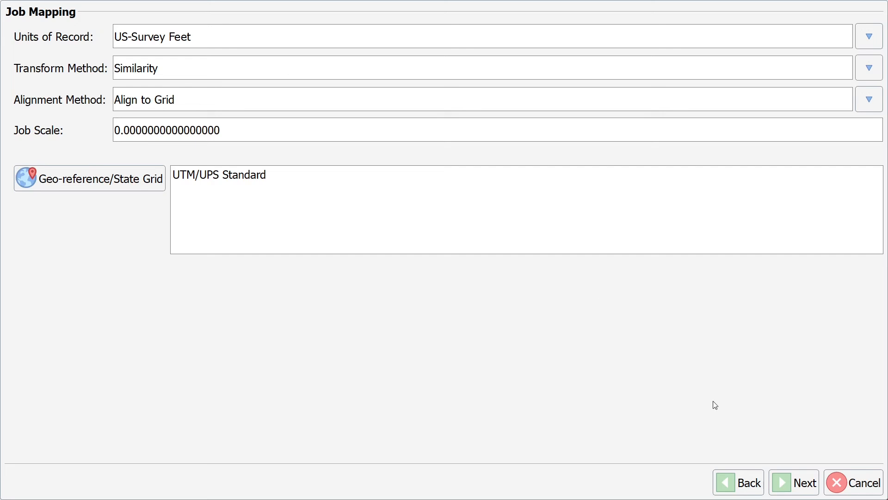
- Accept the job mapping settings and load control.CSV from D:'s HEMI Files folder as the source file for the localization import
click(786, 483)
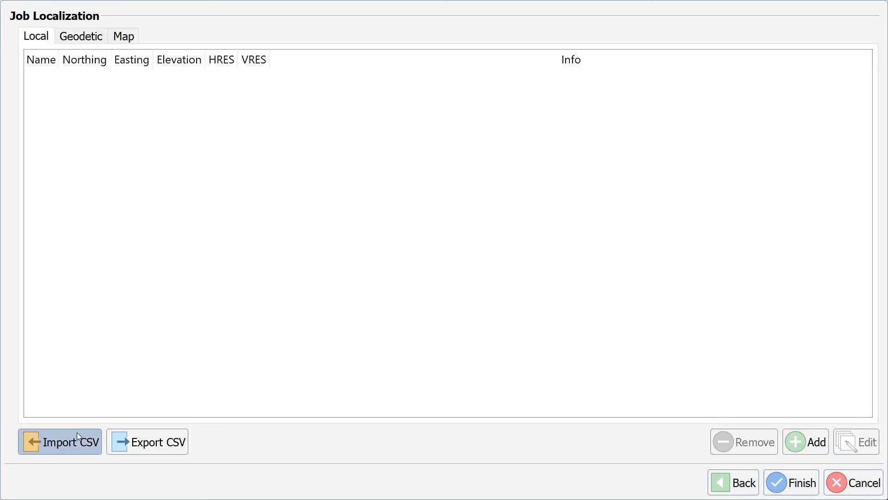
click(66, 443)
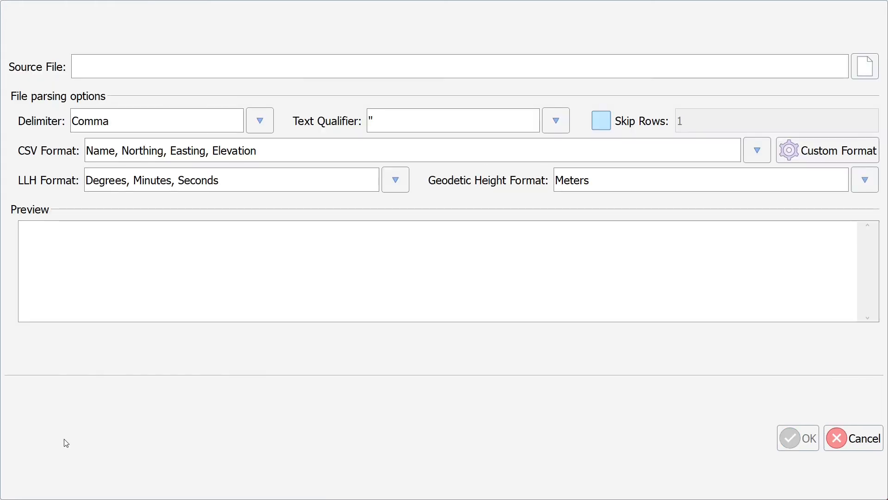
click(875, 72)
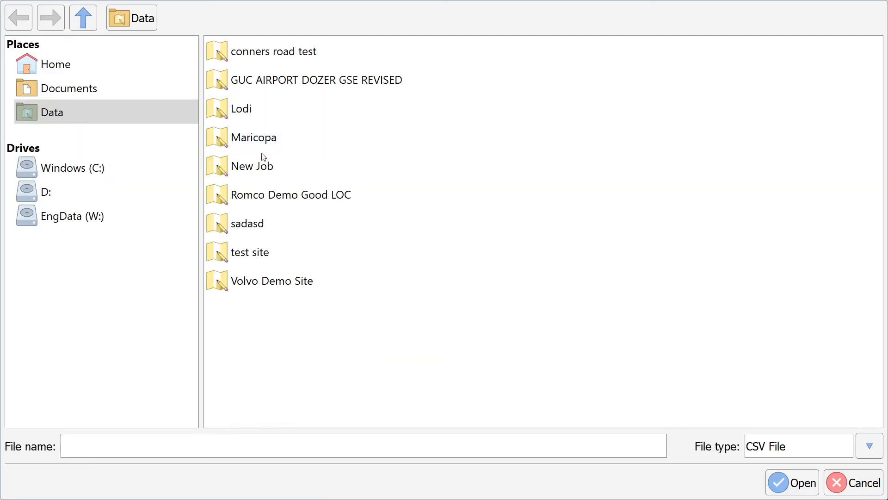
click(28, 192)
double_click(233, 50)
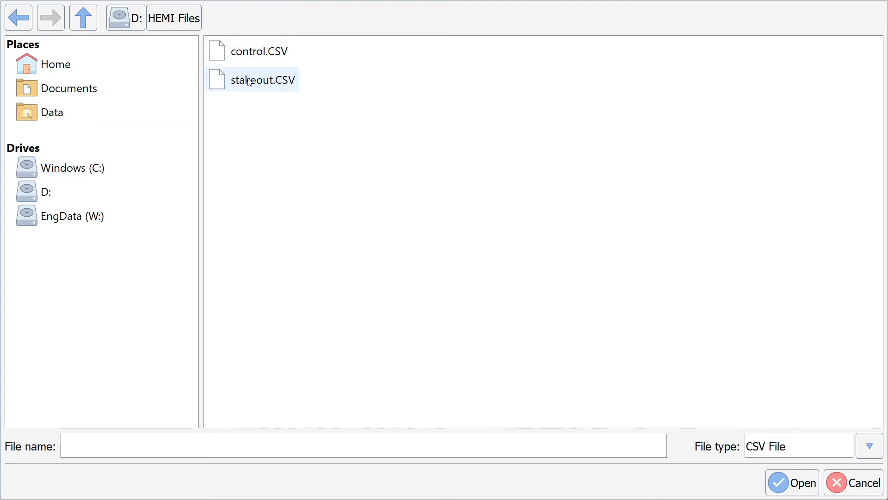
click(249, 53)
click(786, 484)
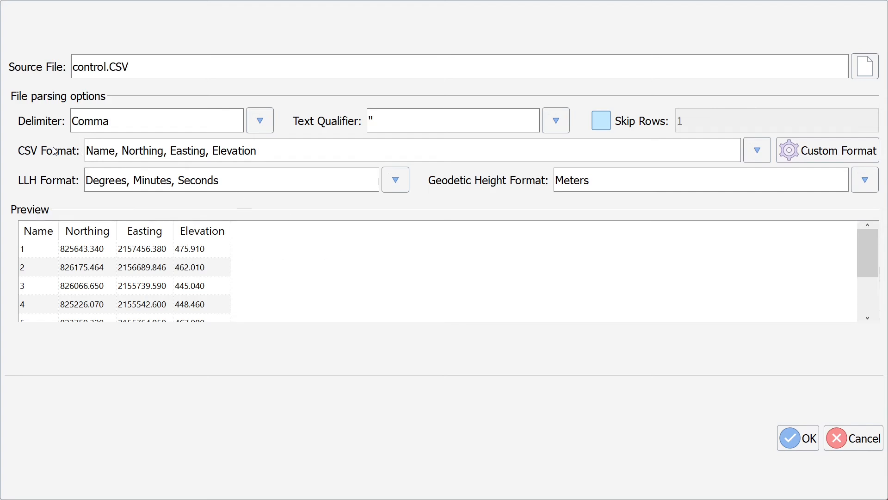
- Import the control points with the format Name, Northing, Easting, Elevation, Latitude, Longitude, Height and geodetic heights in US-Survey Feet
click(749, 149)
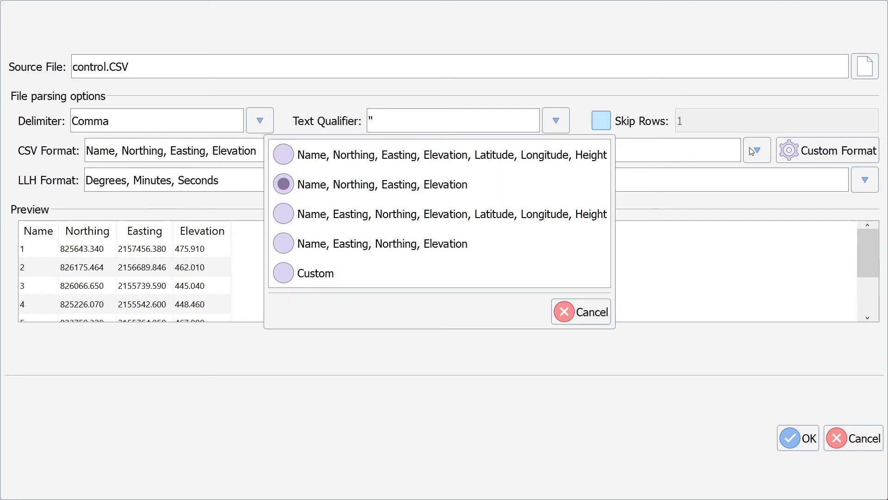
click(284, 155)
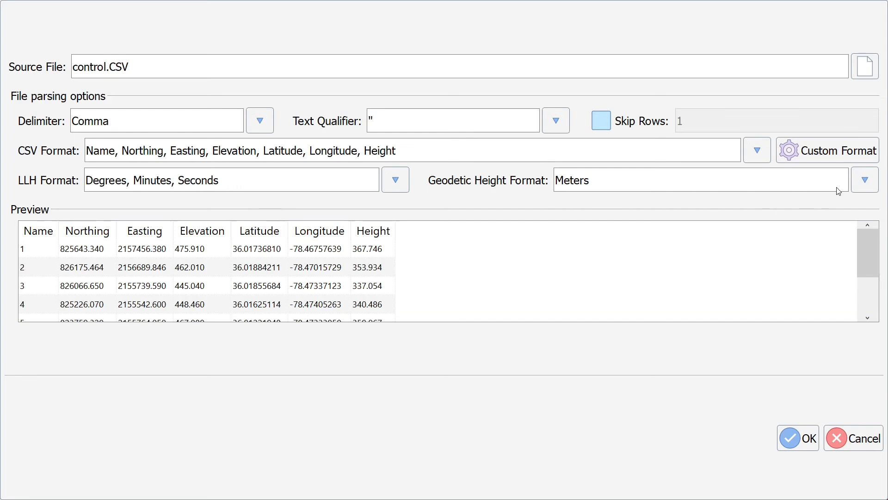
click(865, 180)
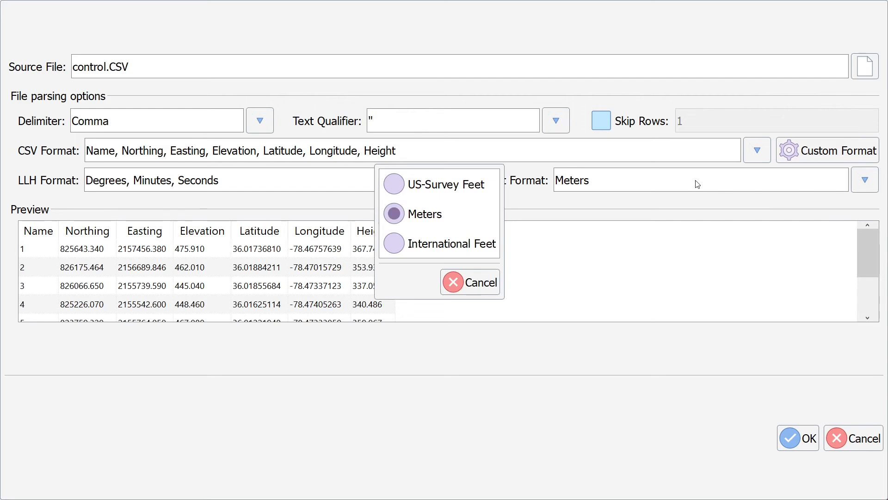
click(450, 185)
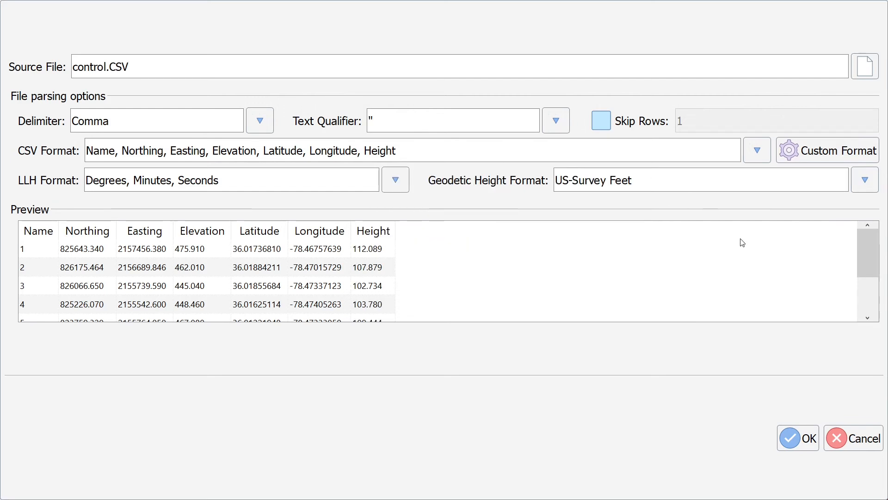
click(799, 445)
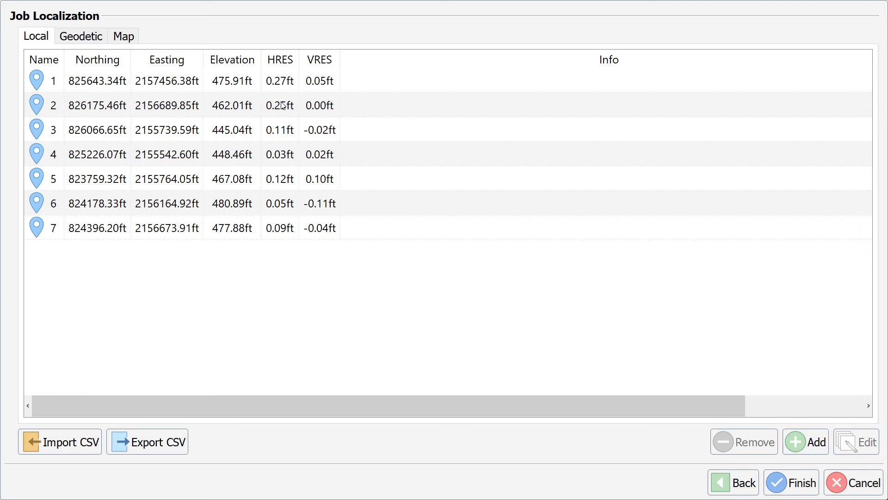
- Check the residuals against the control points snip, and set localization point 2 to be used only vertically in the solution
key(alt+Tab)
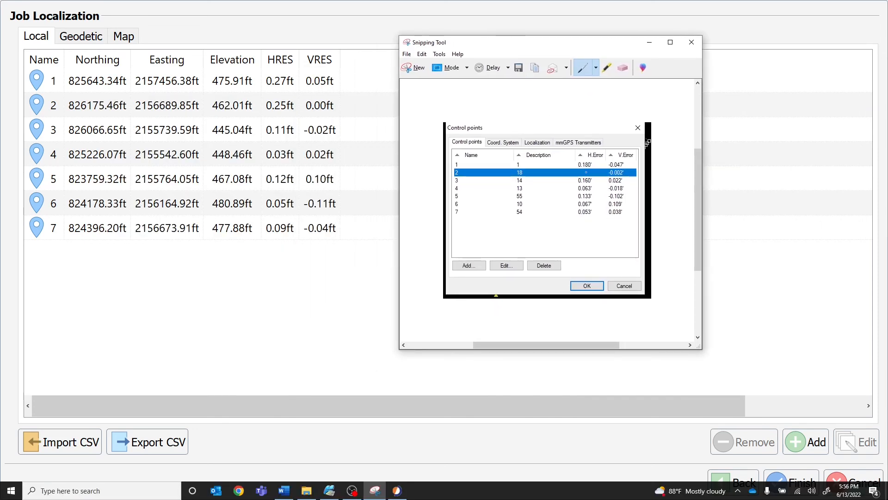
click(238, 106)
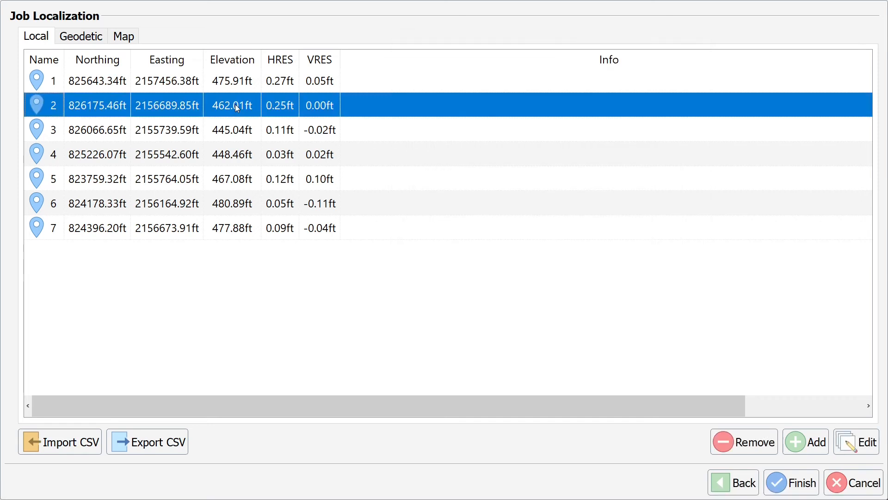
click(863, 446)
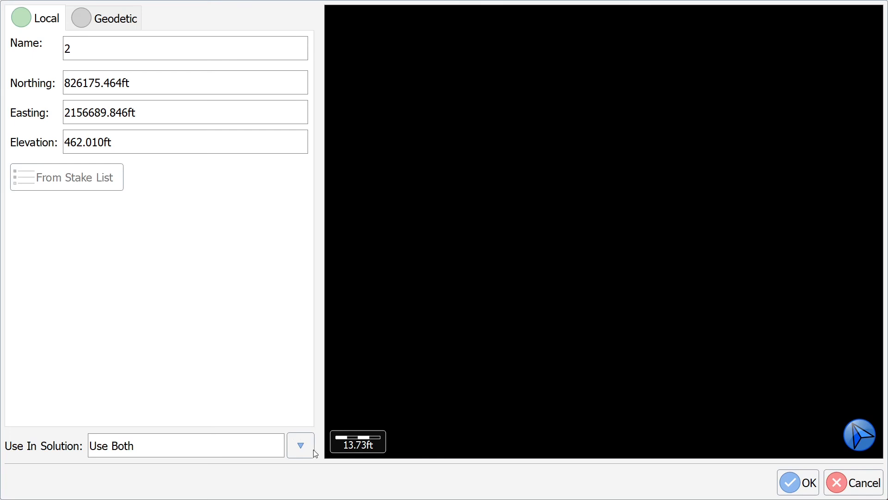
click(299, 444)
click(406, 229)
click(798, 482)
- Place the control points snip beside the localization table and compare the horizontal and vertical errors of each point
key(alt+Tab)
click(403, 229)
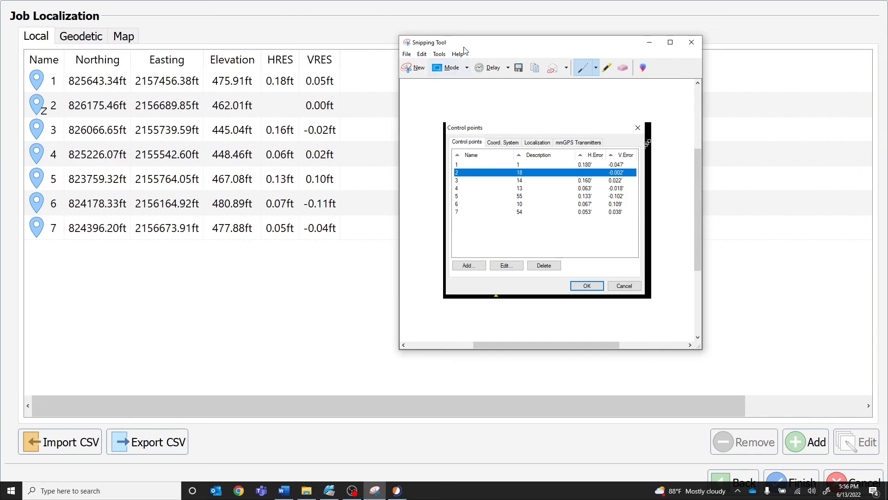
drag(453, 37, 417, 12)
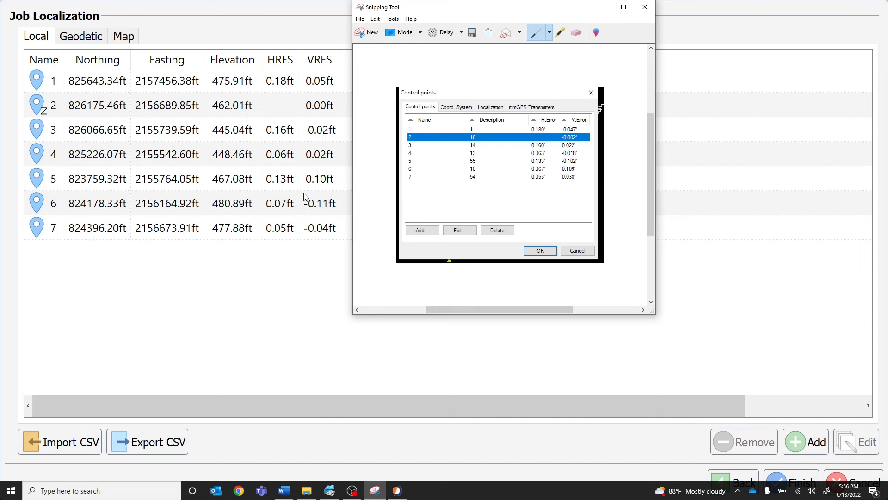
- Finish the Topcon test job setup and open the application's main menu
click(790, 460)
click(789, 489)
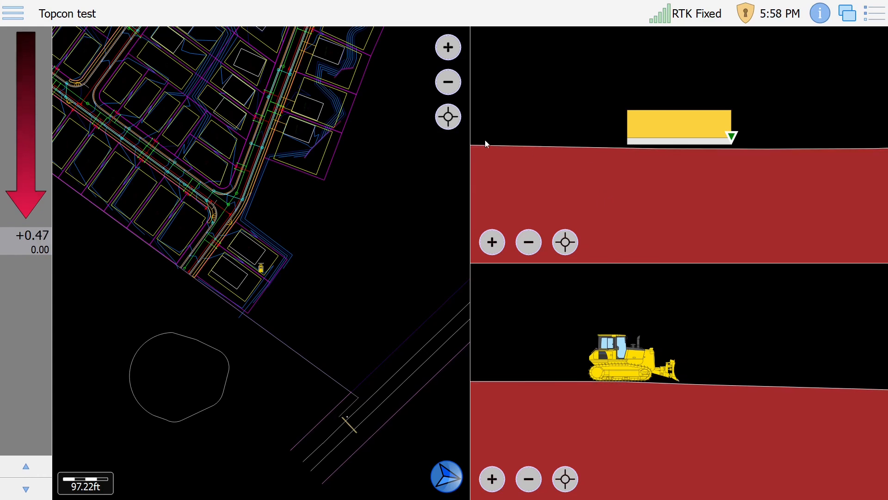
click(64, 18)
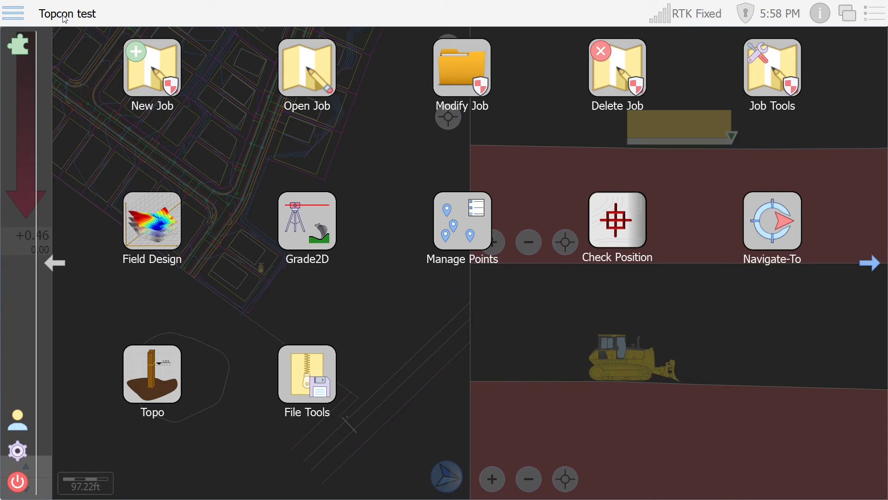
- Import stakeout.CSV from the HEMI Files folder on drive D: into the job's topo points, using the comma-delimited Name, Northing, Easting, Elevation format
click(463, 219)
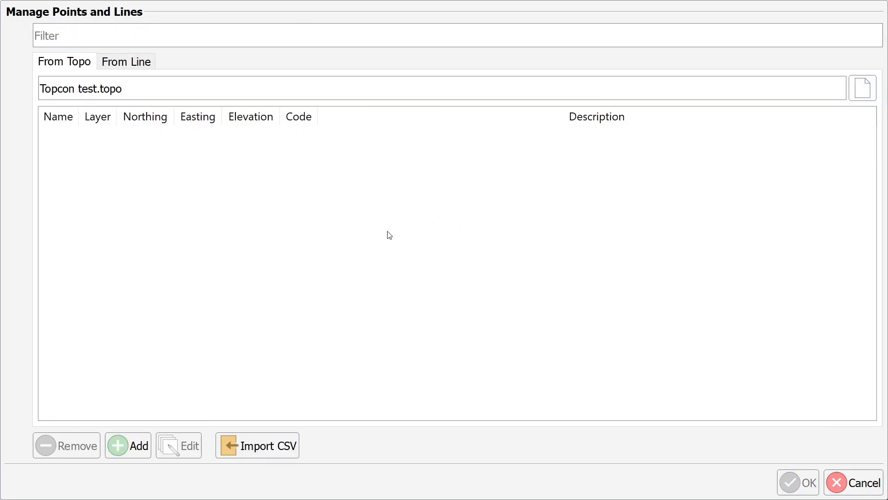
click(253, 447)
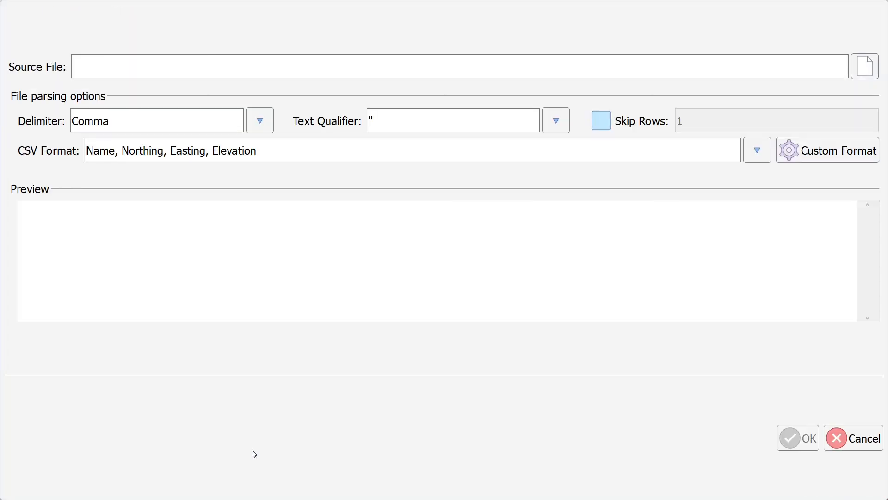
click(856, 70)
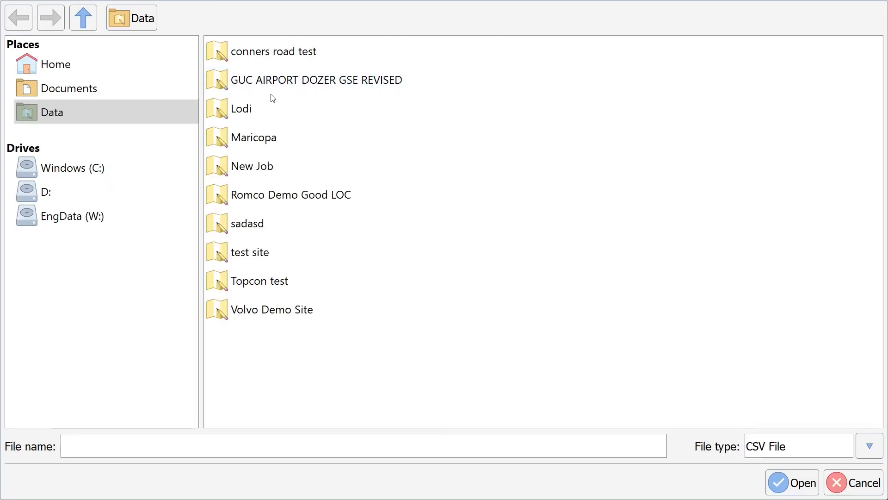
click(62, 200)
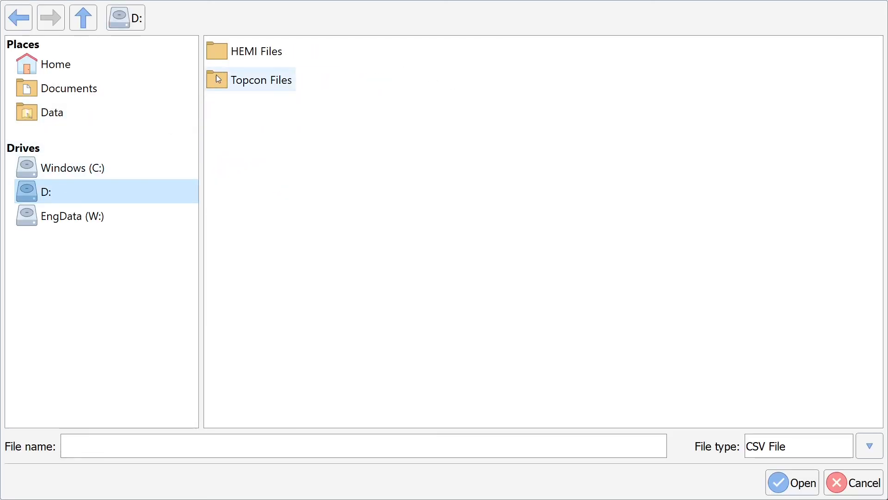
double_click(249, 46)
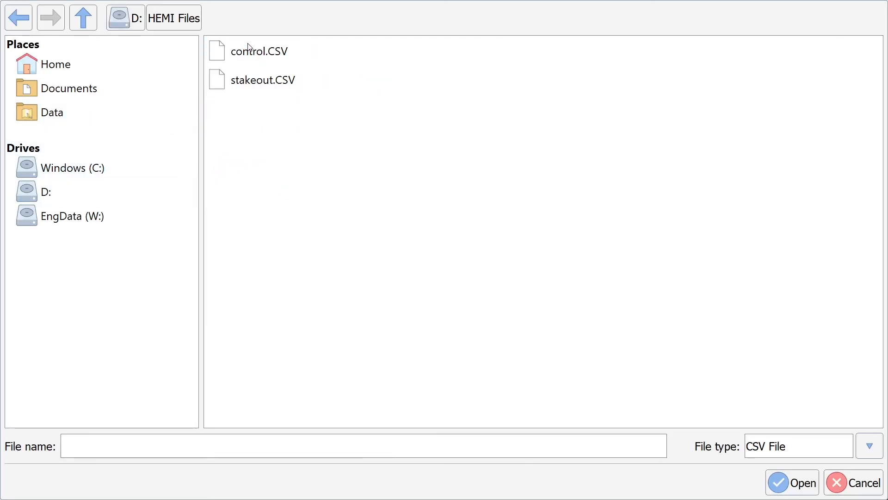
click(249, 82)
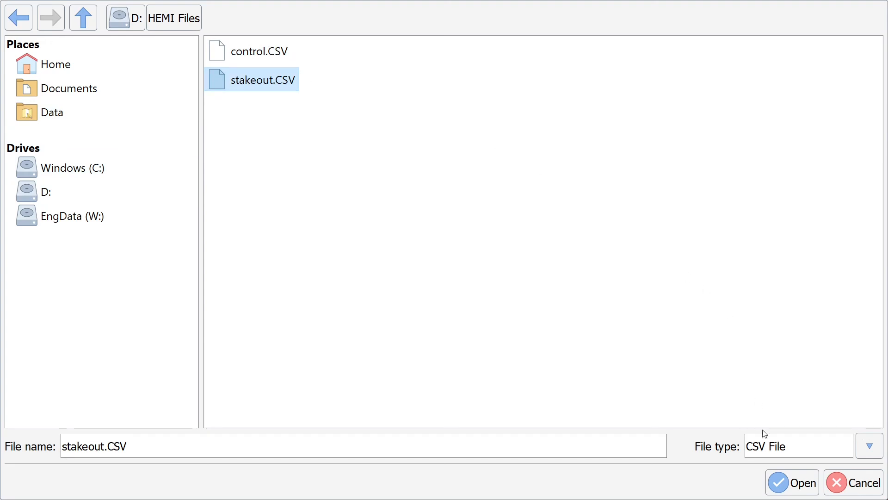
click(777, 482)
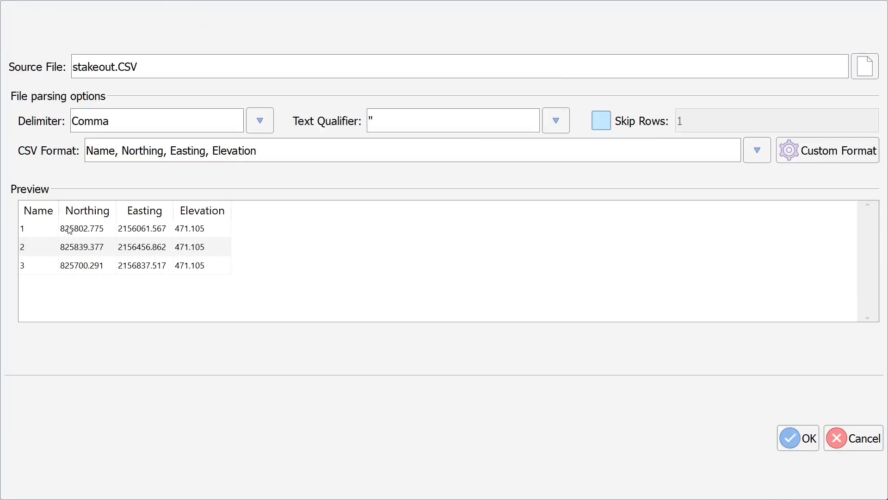
click(808, 448)
click(795, 478)
- Start Navigate-To guidance to stakeout point 3 from the Topcon test topo file
click(13, 12)
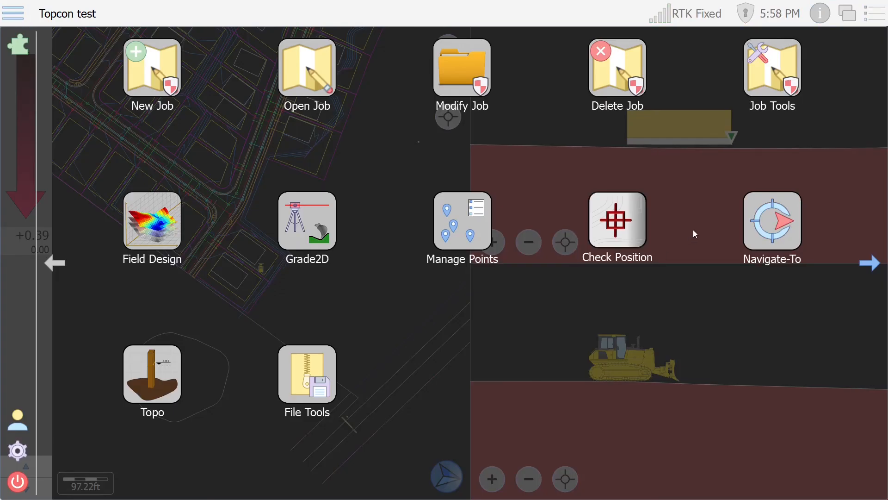
click(762, 226)
click(287, 143)
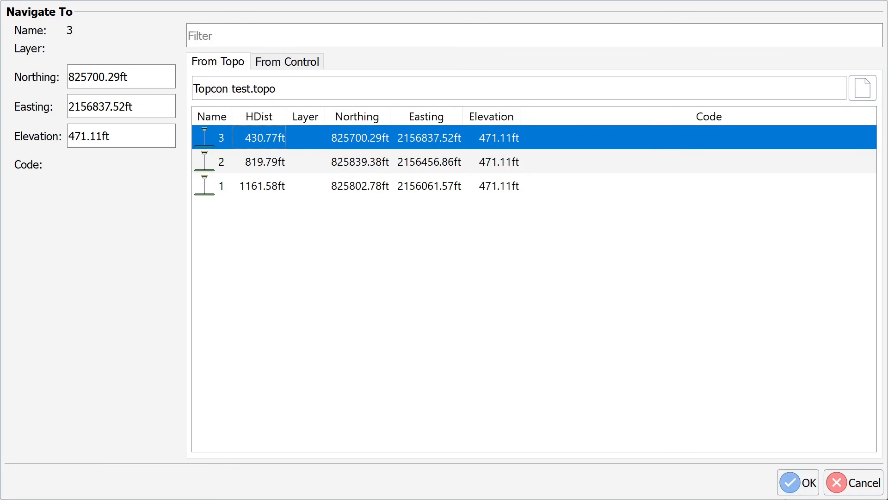
click(796, 481)
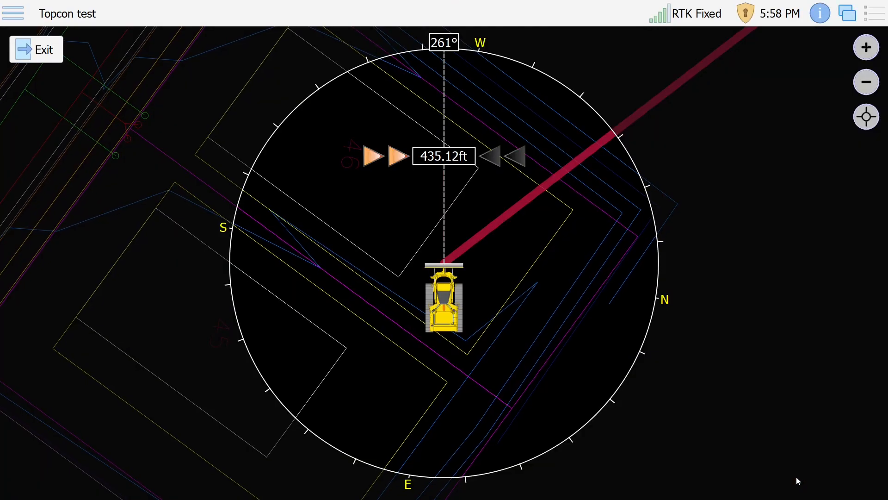